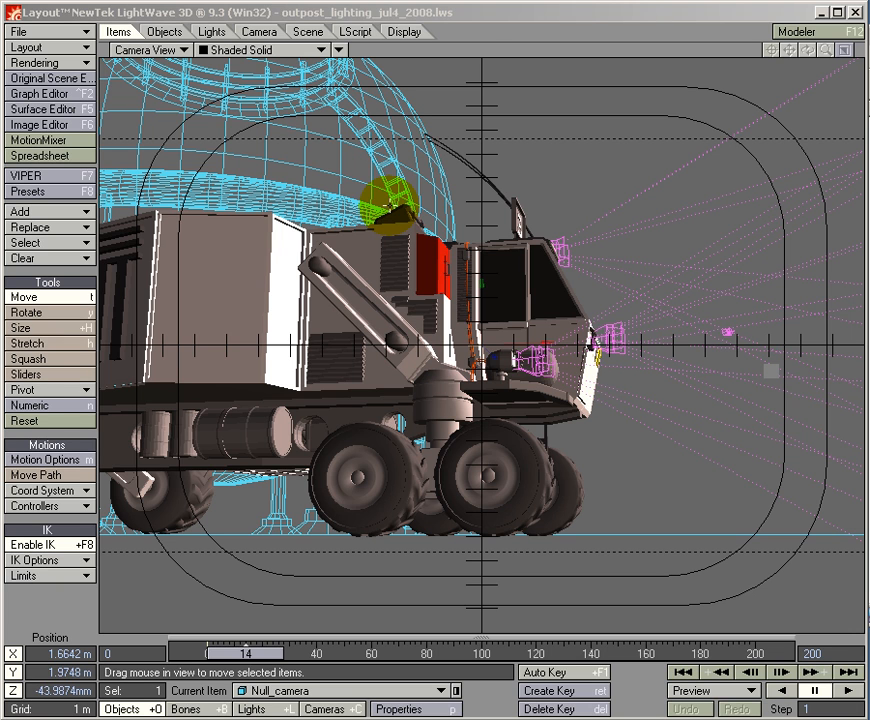
- Switch the viewport from Camera View to Perspective and frame the whole outpost from above
click(148, 50)
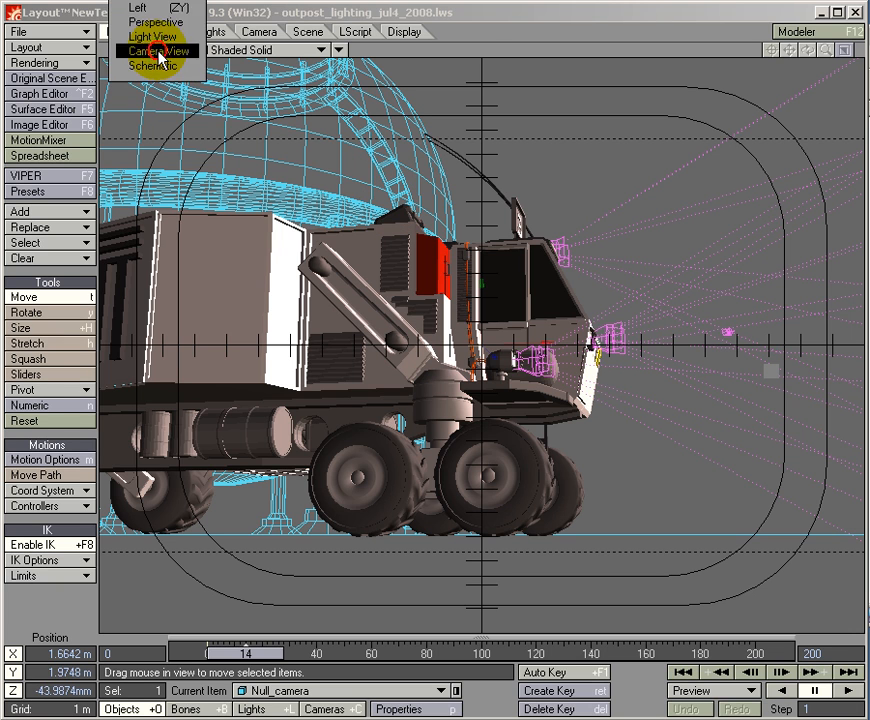
click(158, 22)
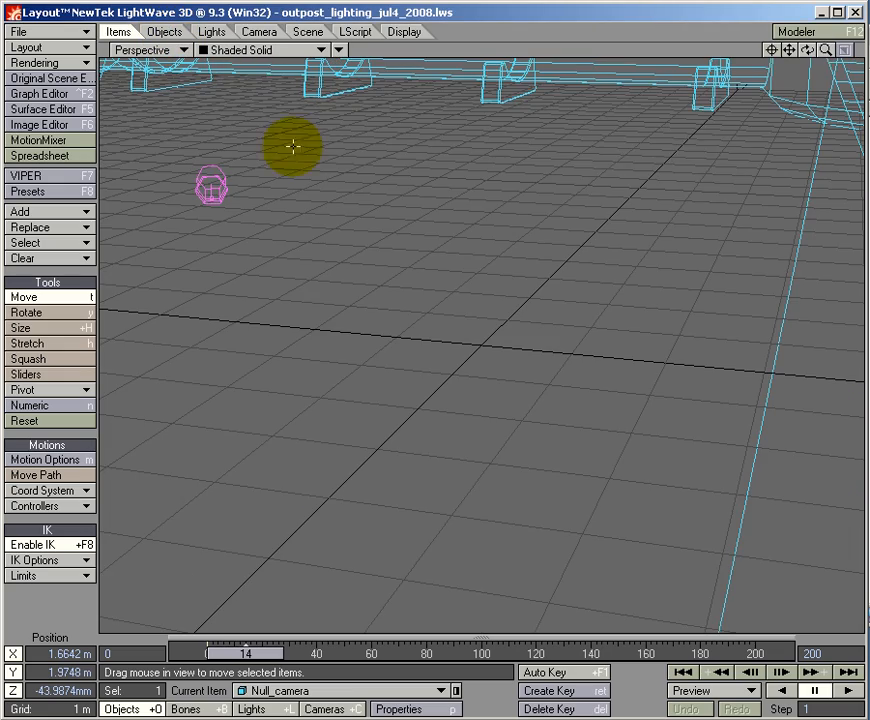
drag(828, 50, 345, 194)
drag(809, 50, 340, 195)
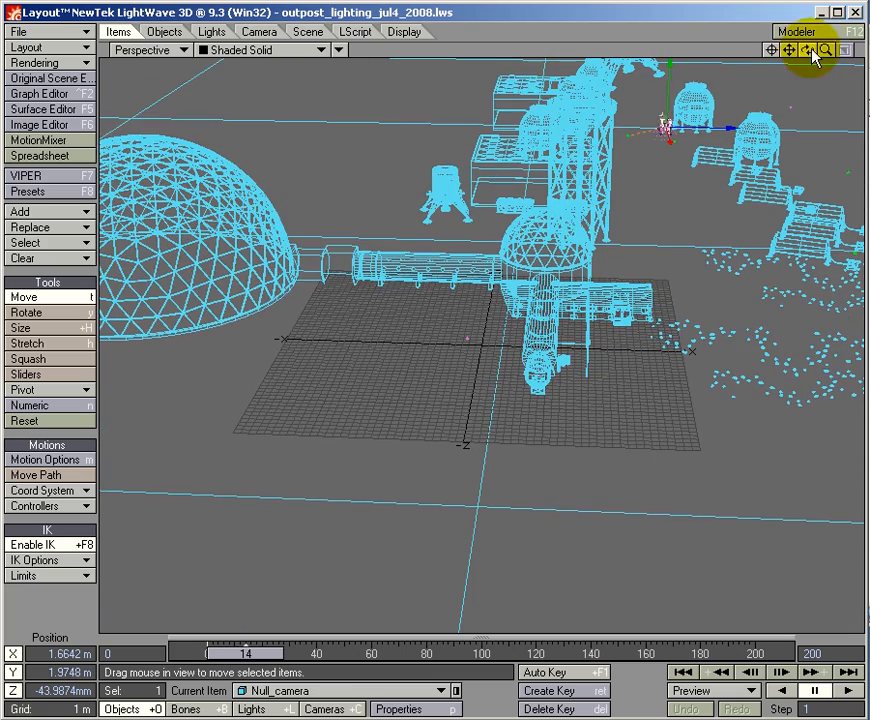
click(146, 50)
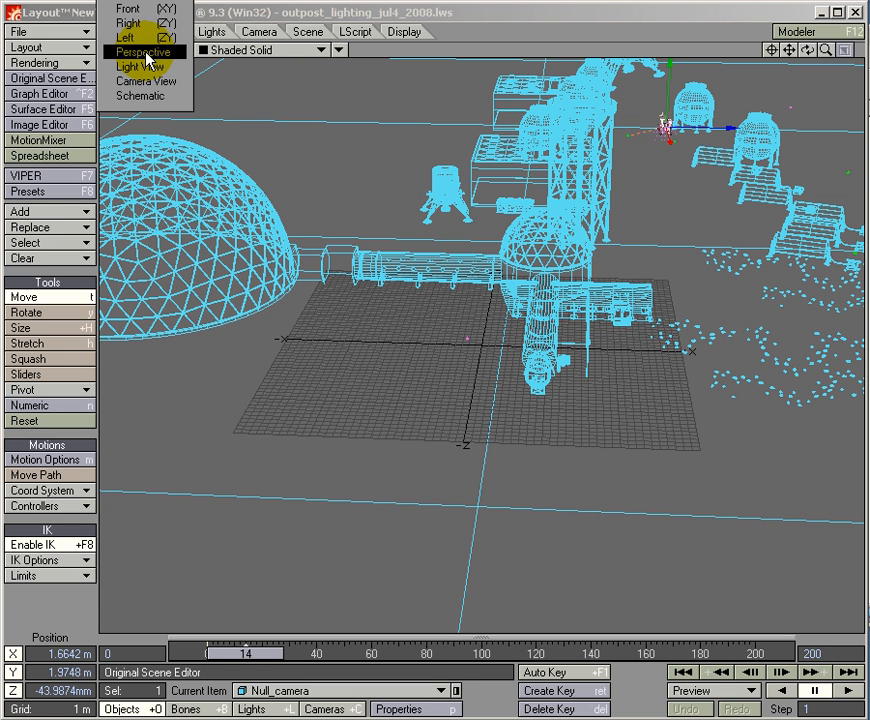
drag(279, 17, 300, 124)
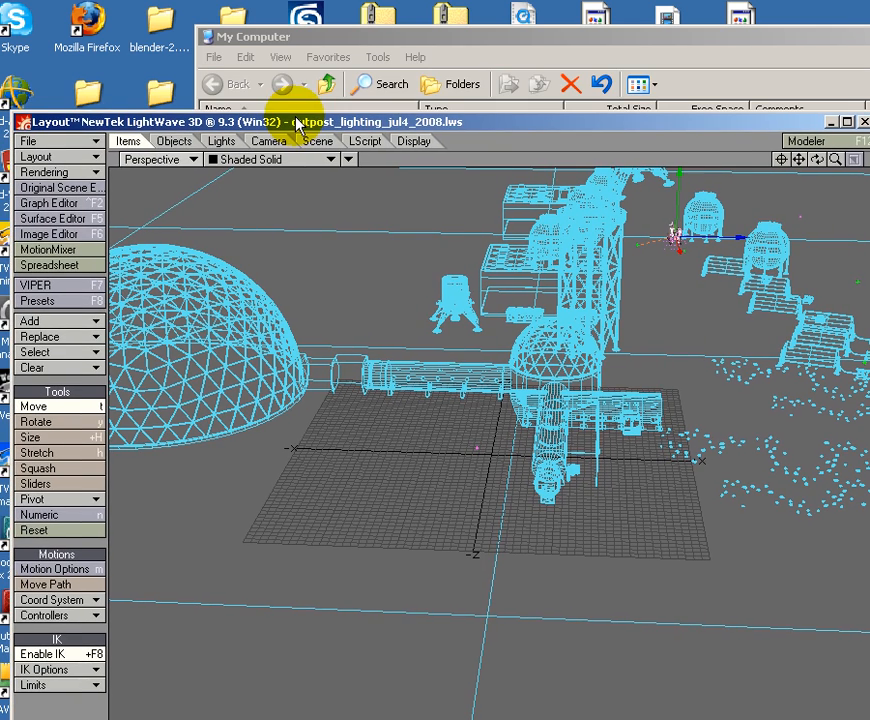
click(140, 162)
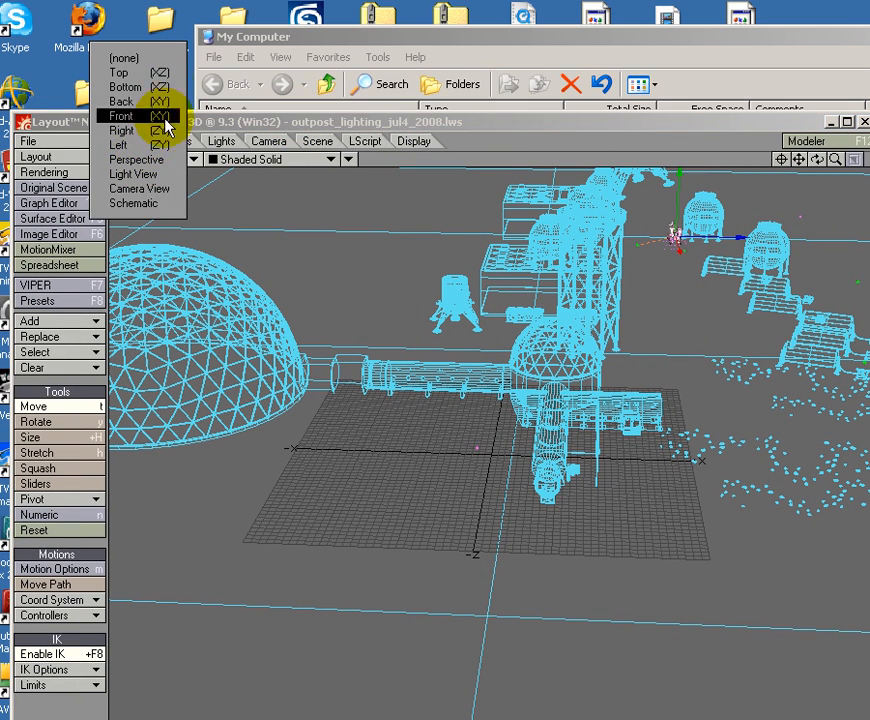
drag(238, 124, 223, 17)
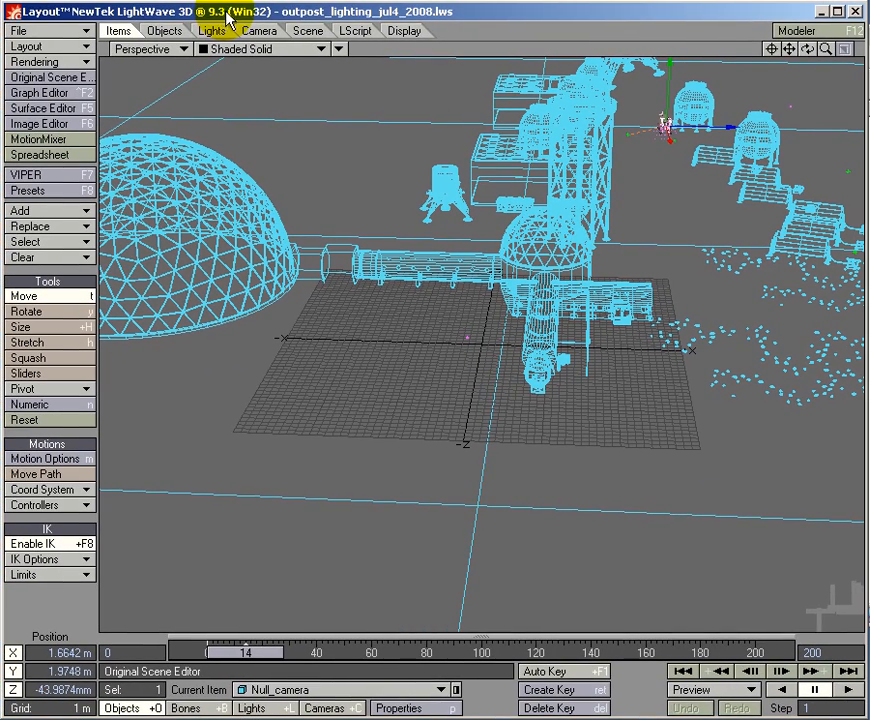
click(258, 49)
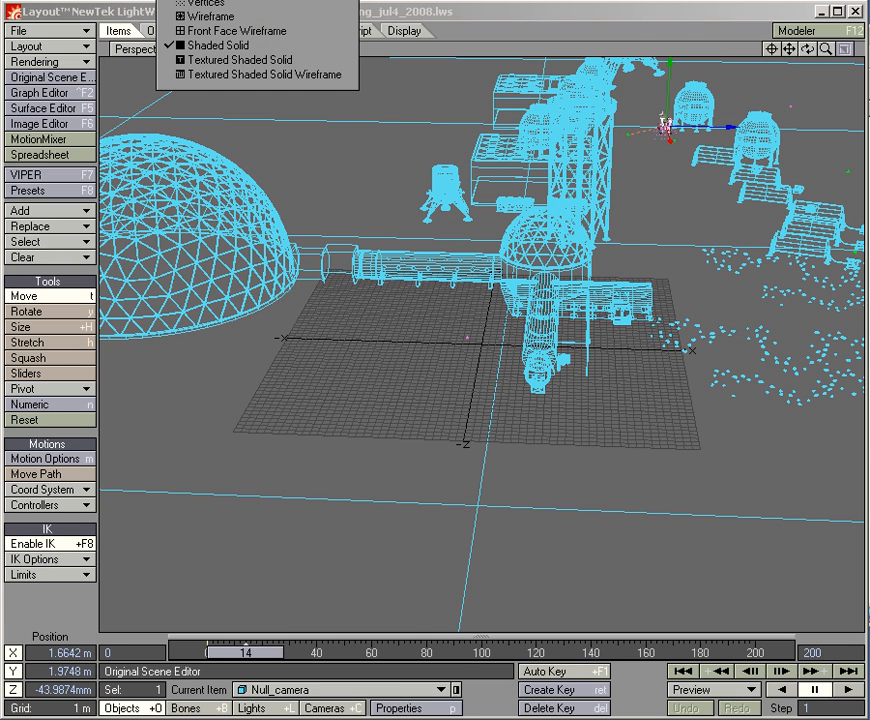
click(222, 46)
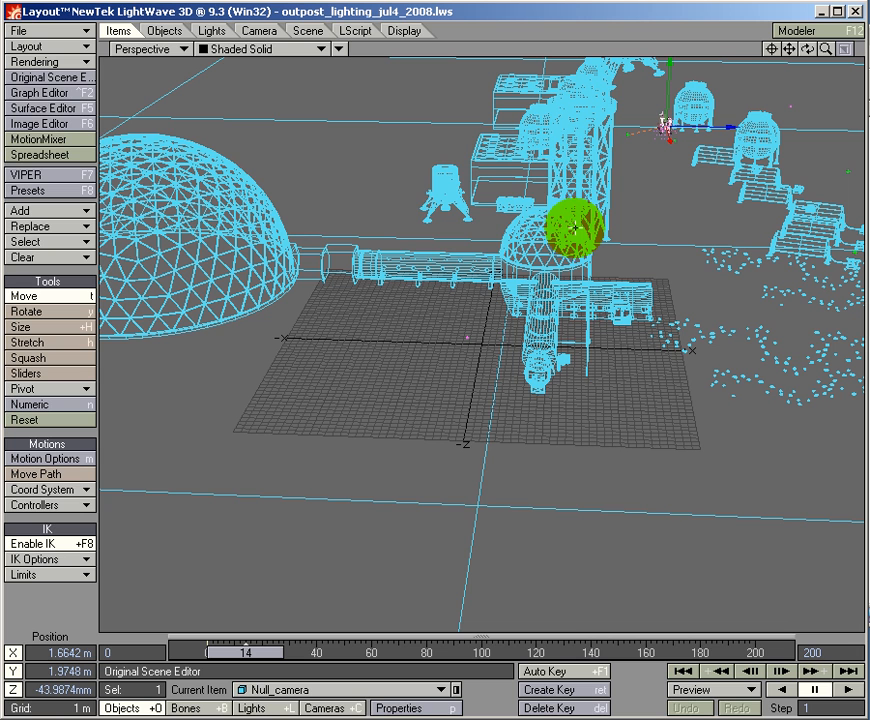
- Select all objects in the Scene Editor and show them as Shaded Solid, closing the editor when done
click(34, 79)
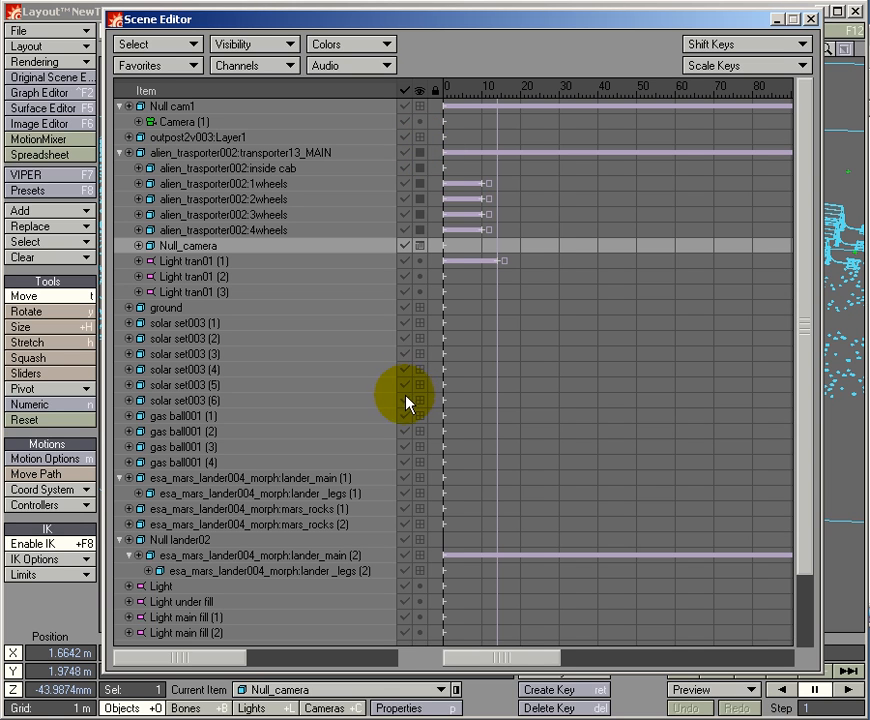
click(160, 44)
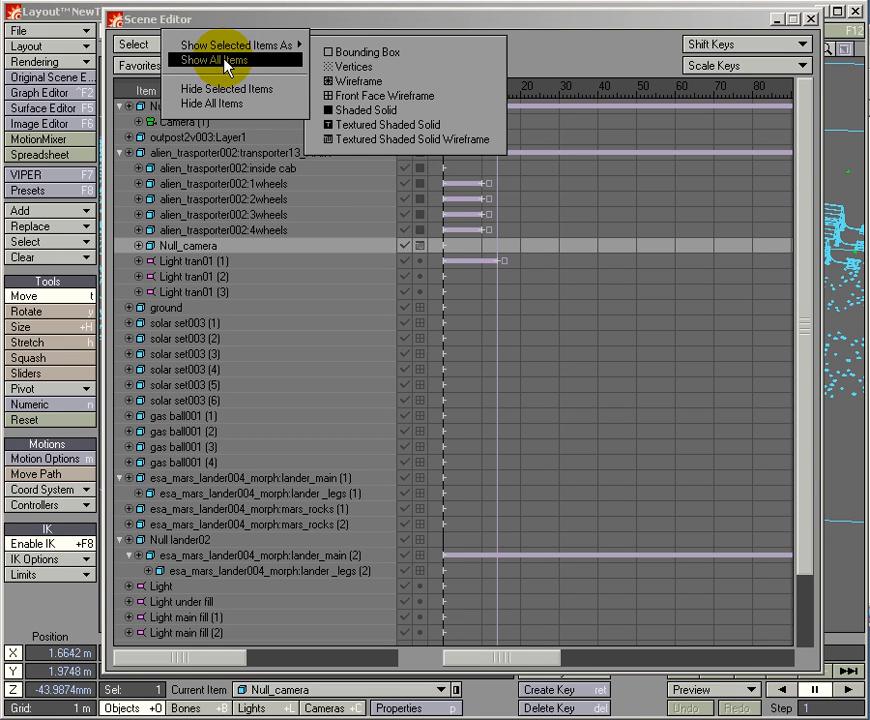
click(357, 111)
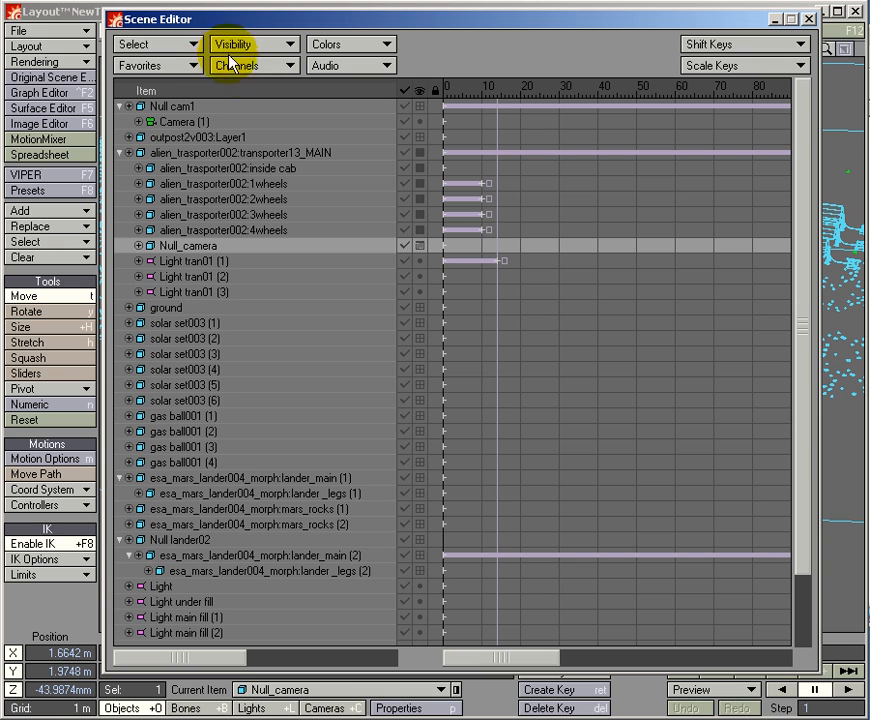
click(186, 45)
click(166, 42)
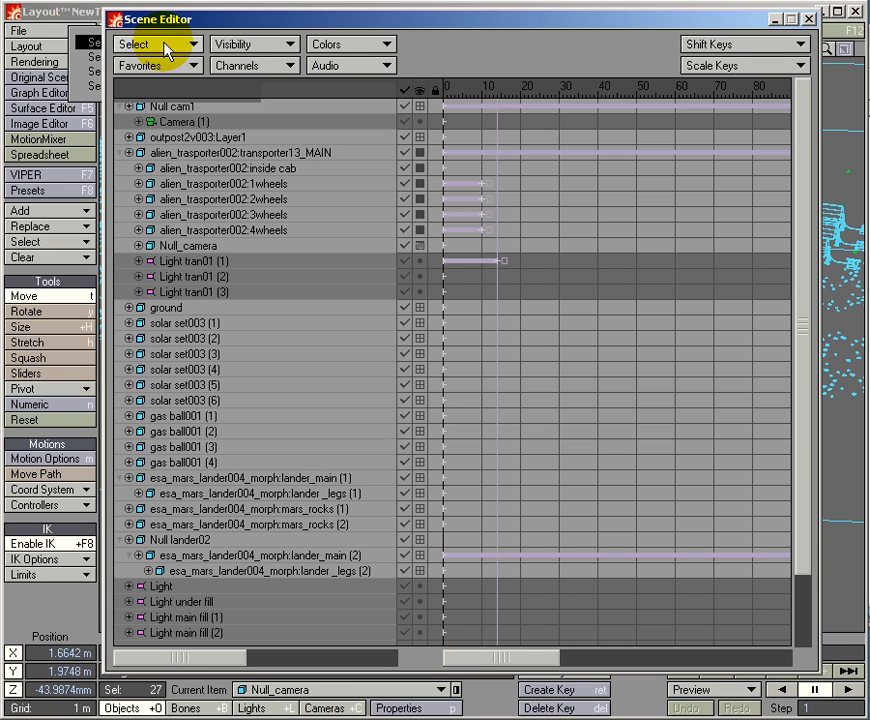
click(290, 46)
mouse_move(262, 47)
click(385, 74)
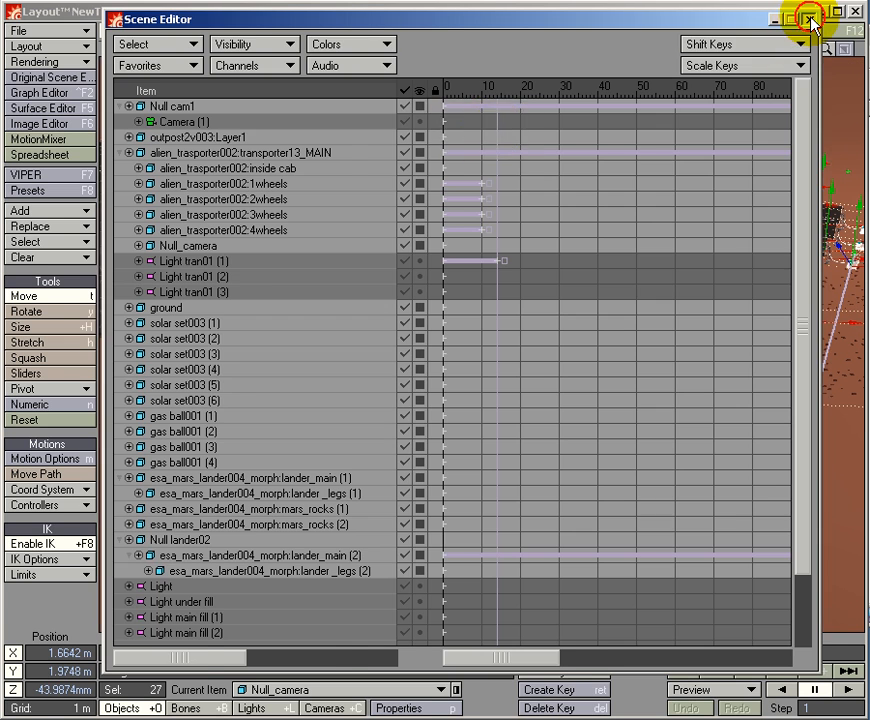
click(809, 20)
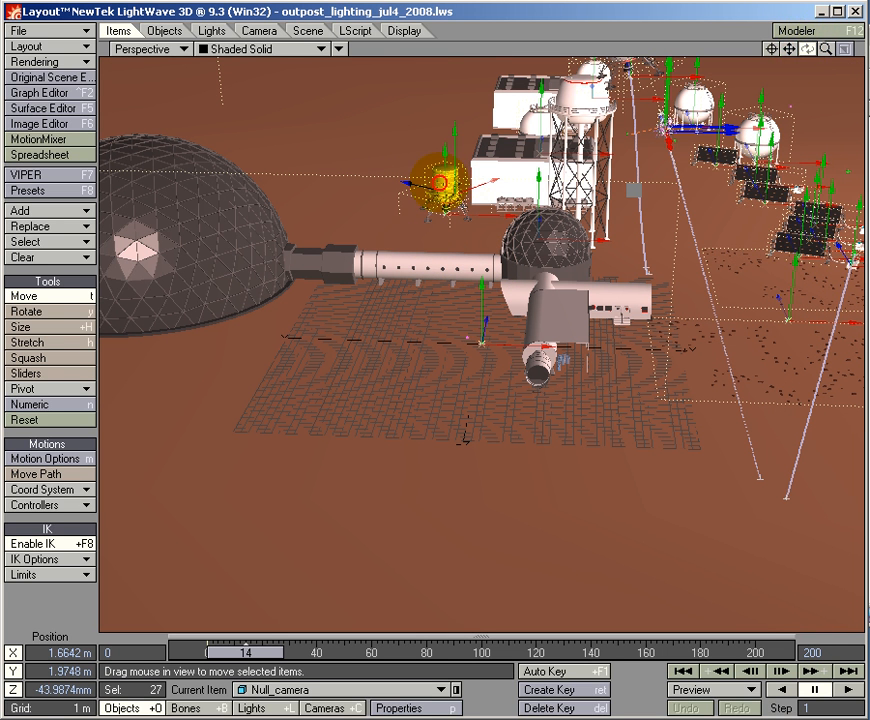
- Orbit the perspective view around the outpost and centre it on the current item among the gas tanks
alt+drag(373, 198, 500, 196)
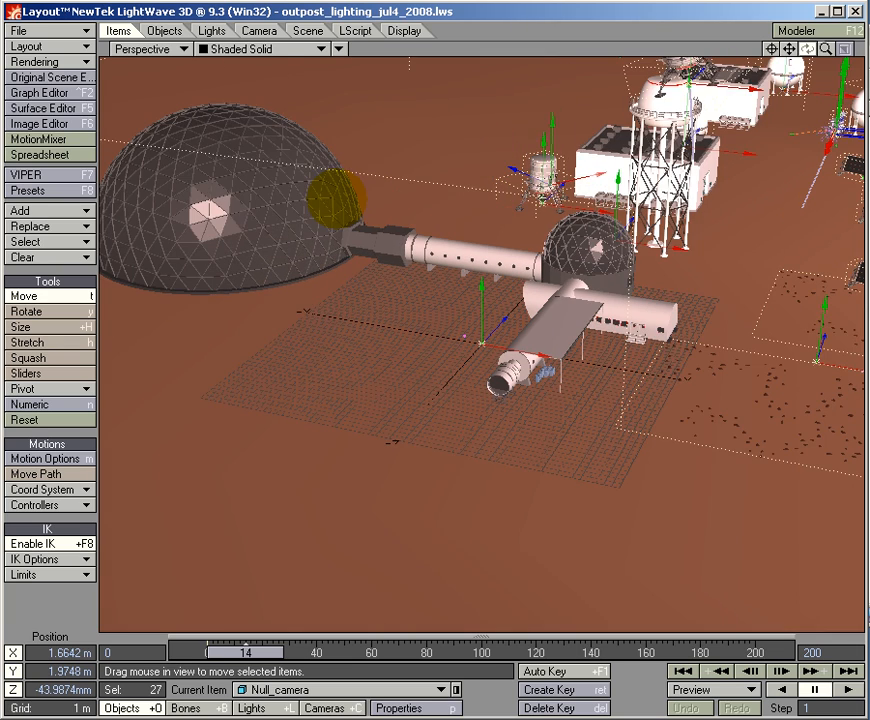
drag(337, 198, 325, 199)
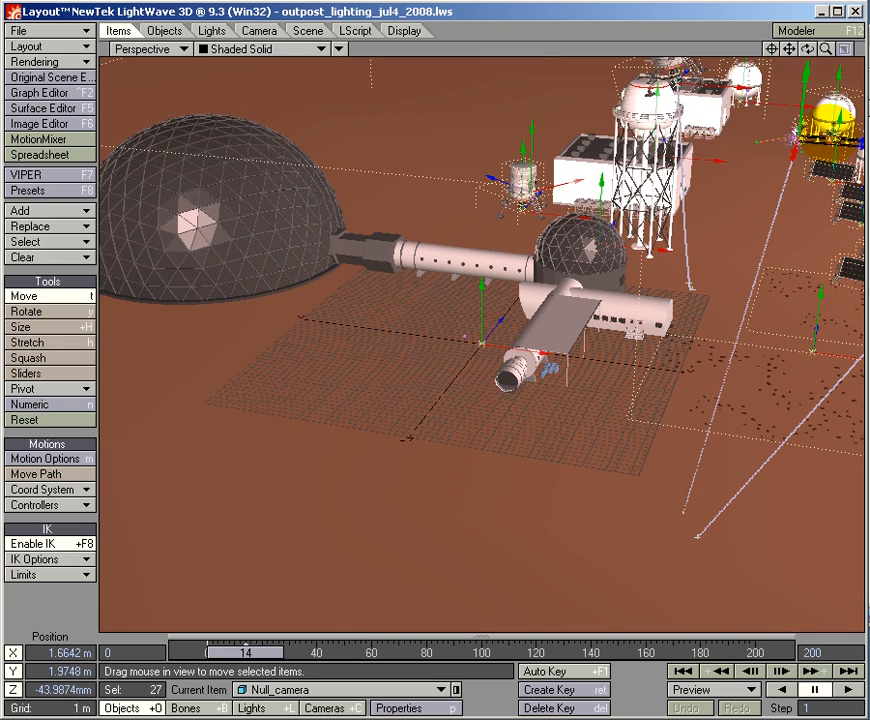
click(770, 48)
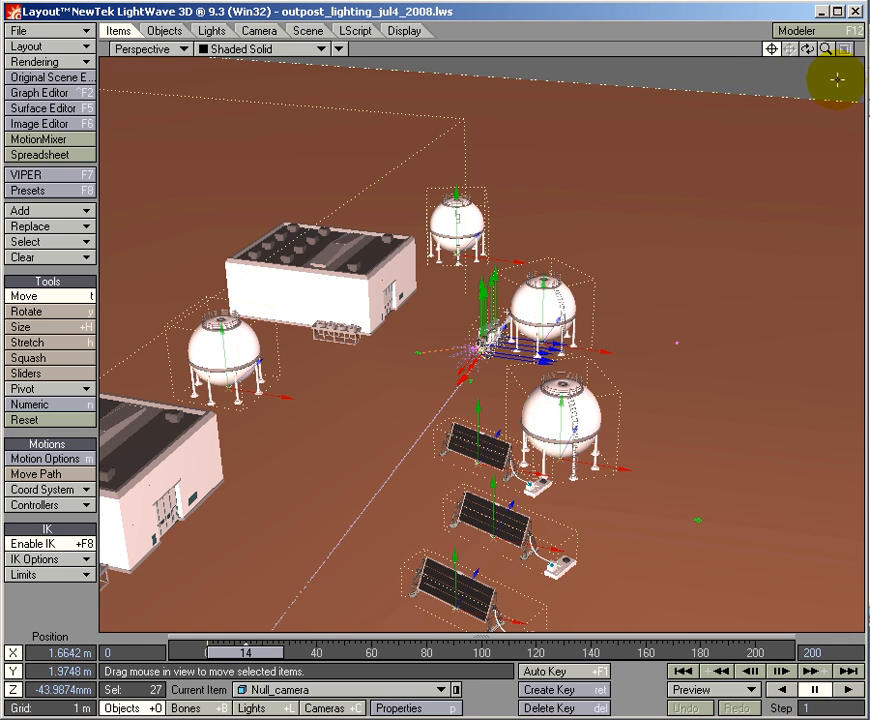
scroll(340, 200, up, 3)
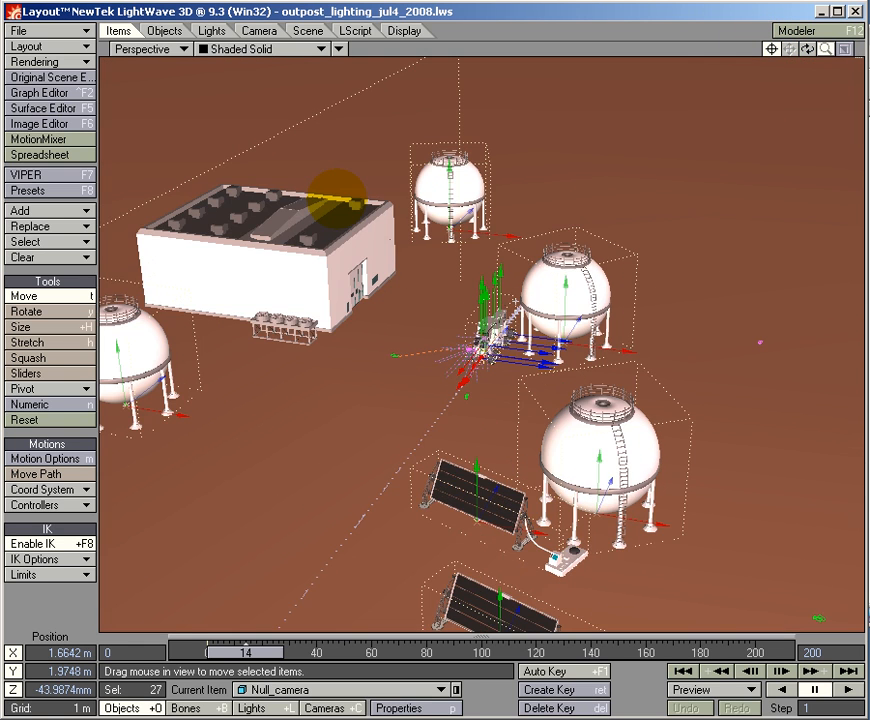
drag(97, 15, 137, 54)
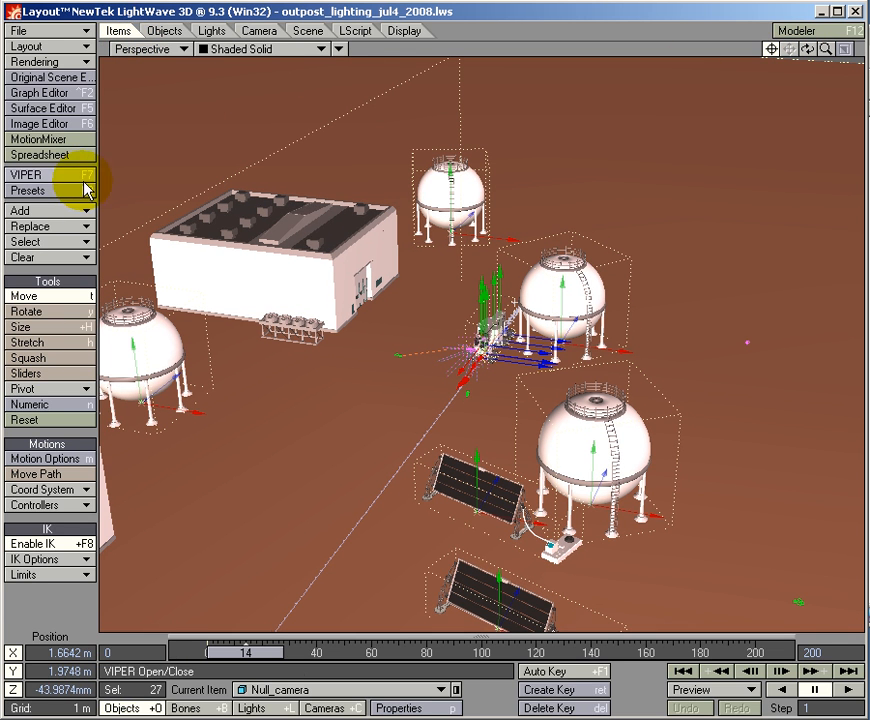
- Select alien_trasporter002:transporter13_MAIN in the Scene Editor and frame the transporter closely in the perspective view
click(50, 77)
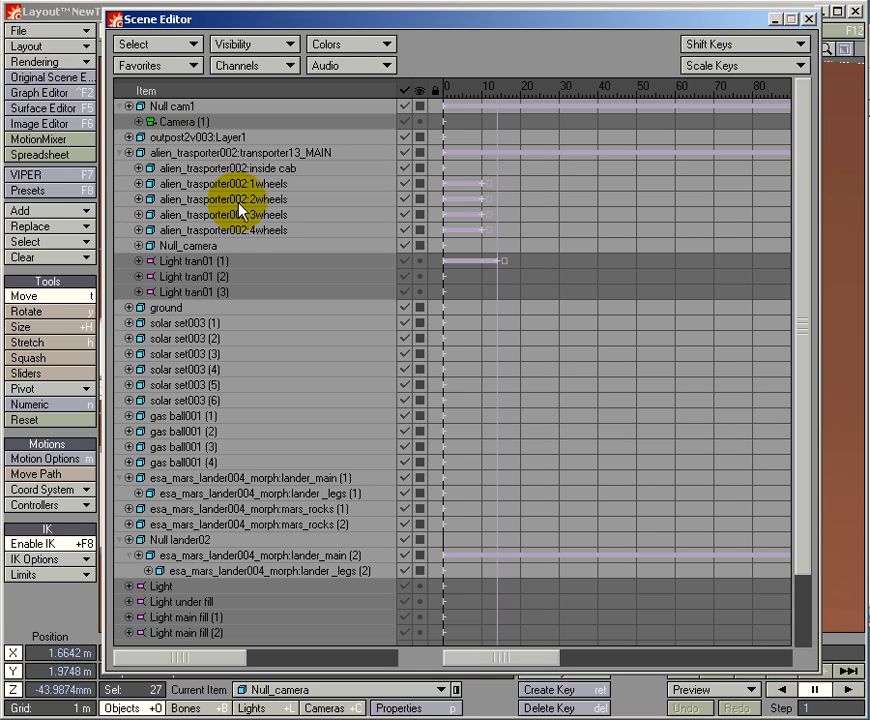
click(228, 155)
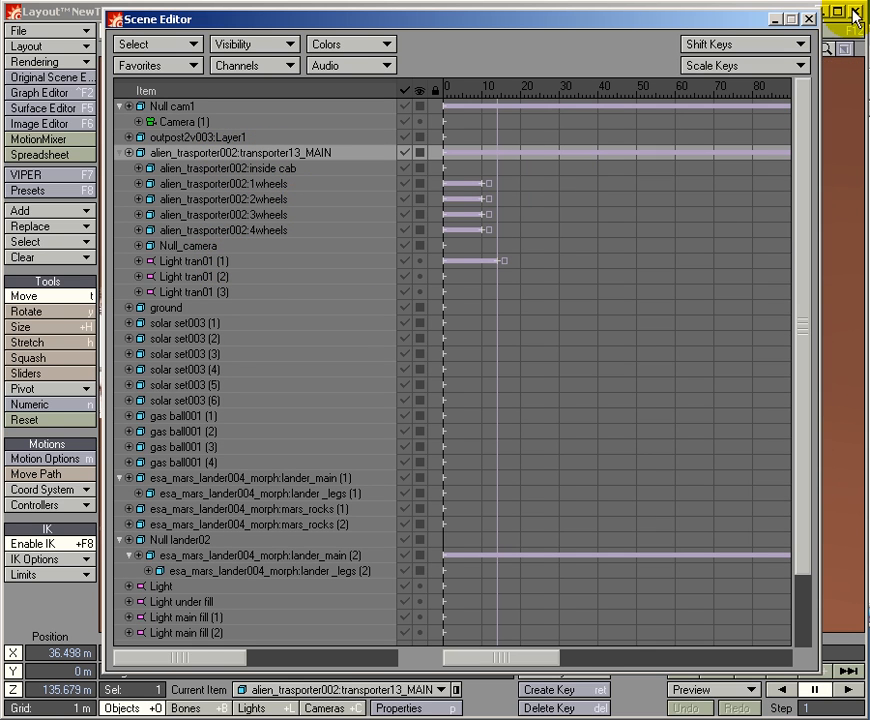
click(808, 18)
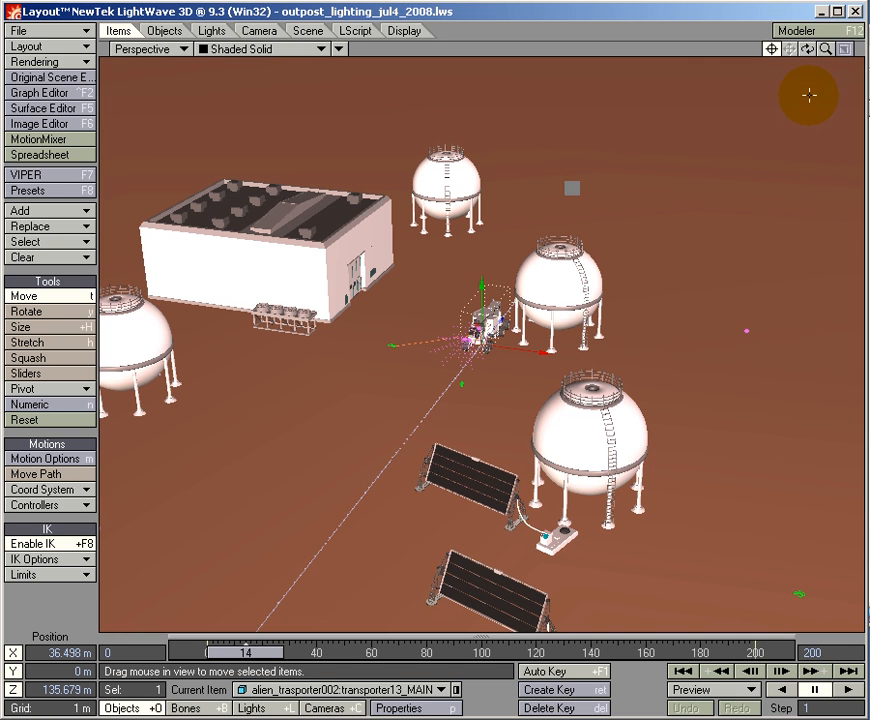
drag(825, 49, 337, 199)
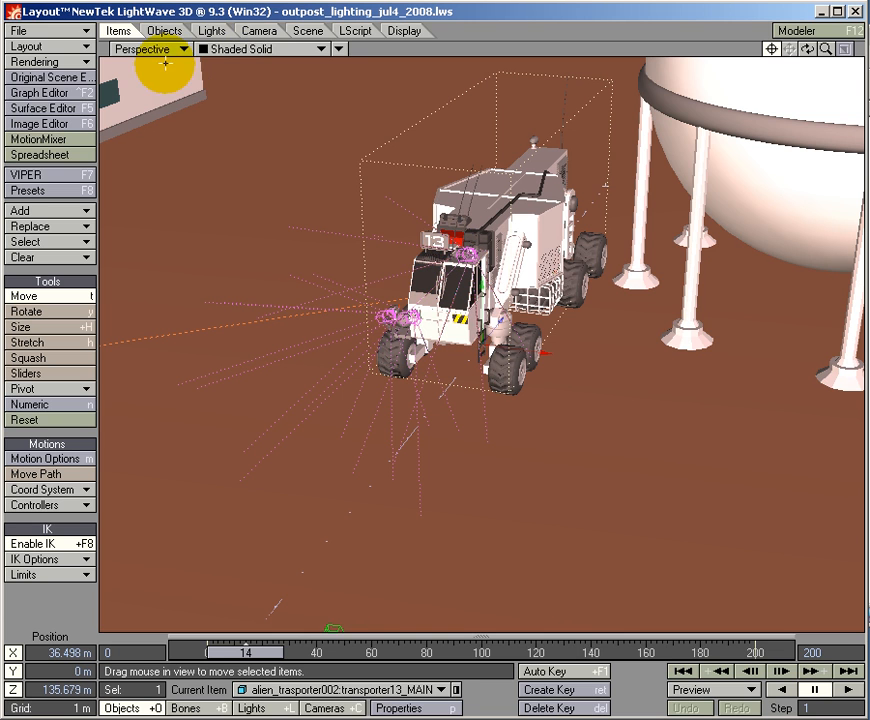
- Select all objects in the Scene Editor and show them as Front Face Wireframe
click(70, 78)
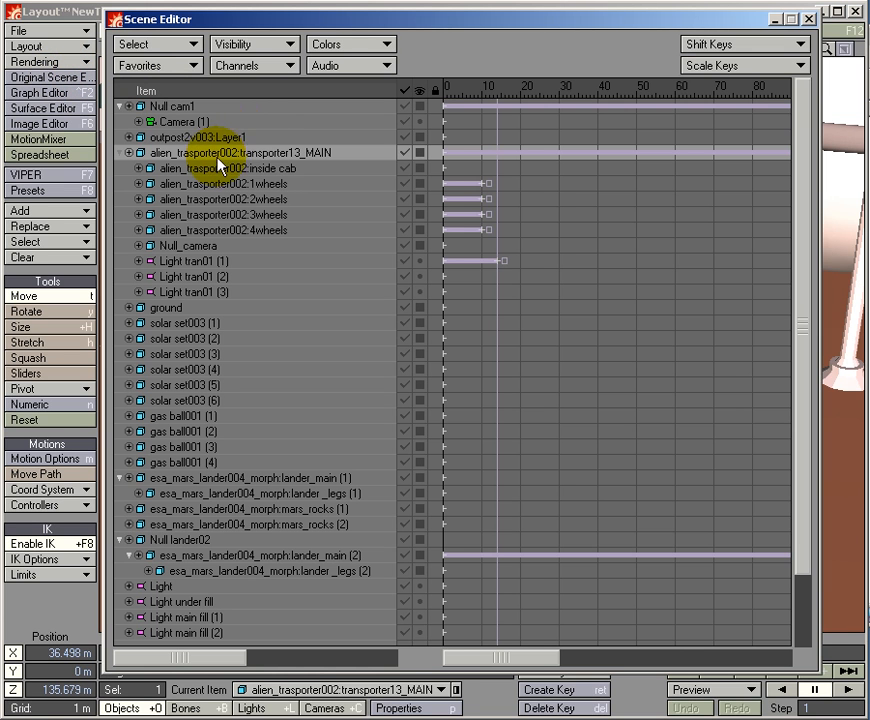
click(124, 44)
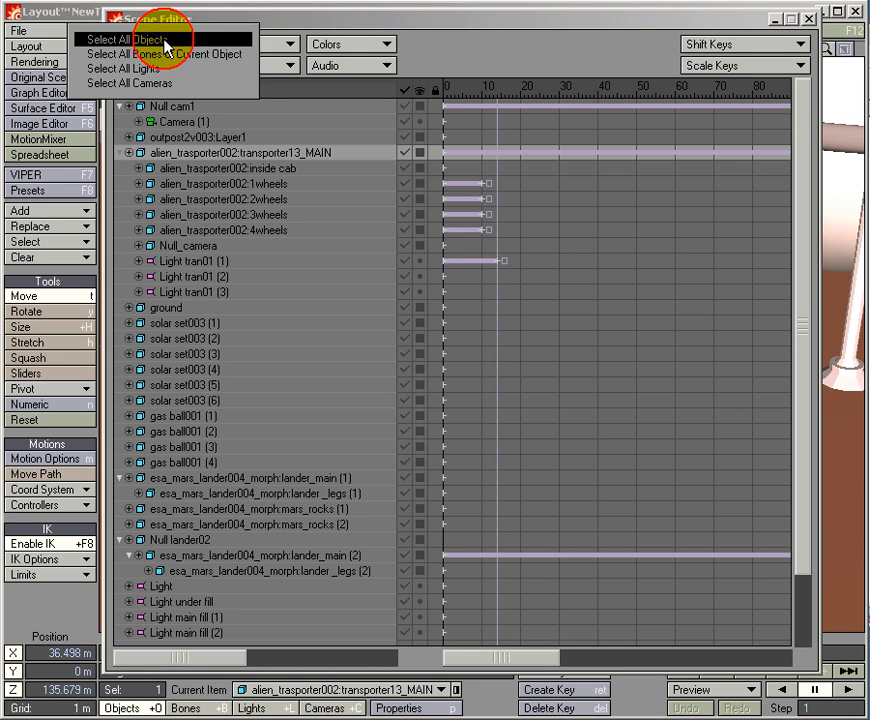
click(115, 36)
click(228, 44)
mouse_move(232, 46)
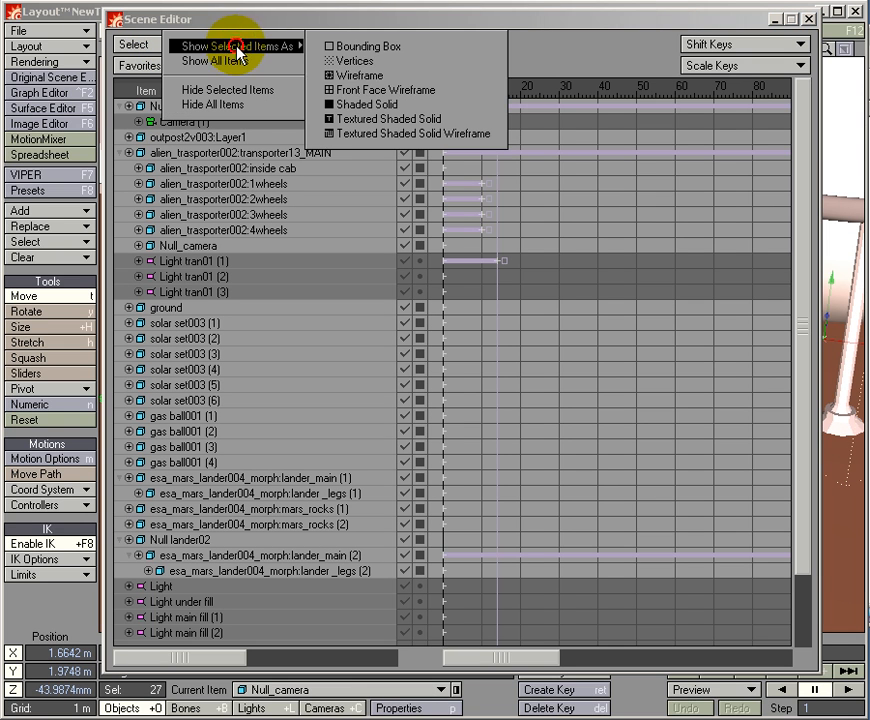
click(374, 90)
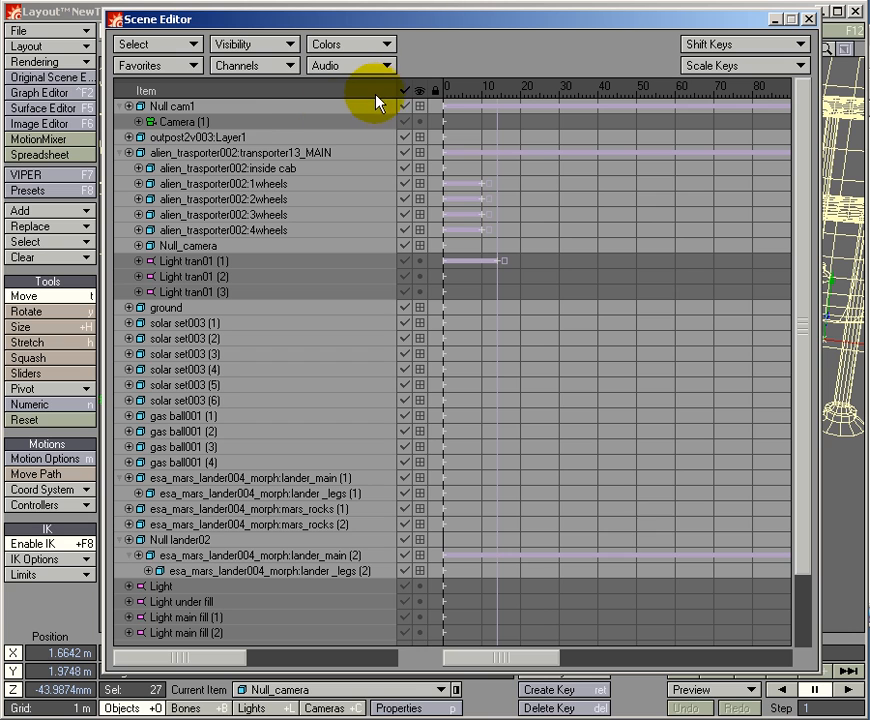
- Select the transporter parts from transporter13_MAIN through 4wheels, and set 4wheels, 3wheels and 2wheels individually to Shaded Solid
click(193, 158)
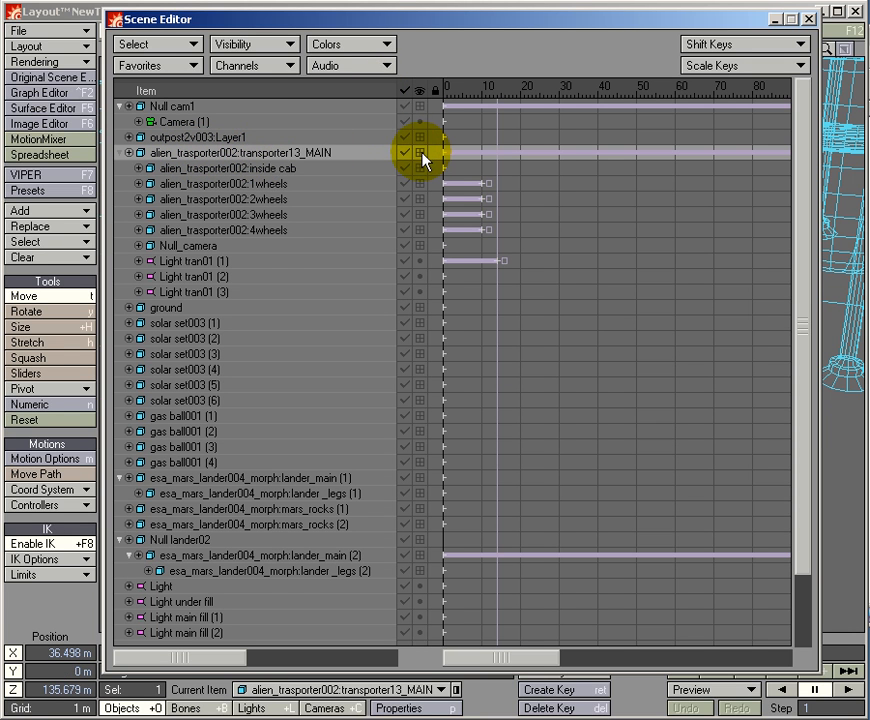
shift+click(258, 231)
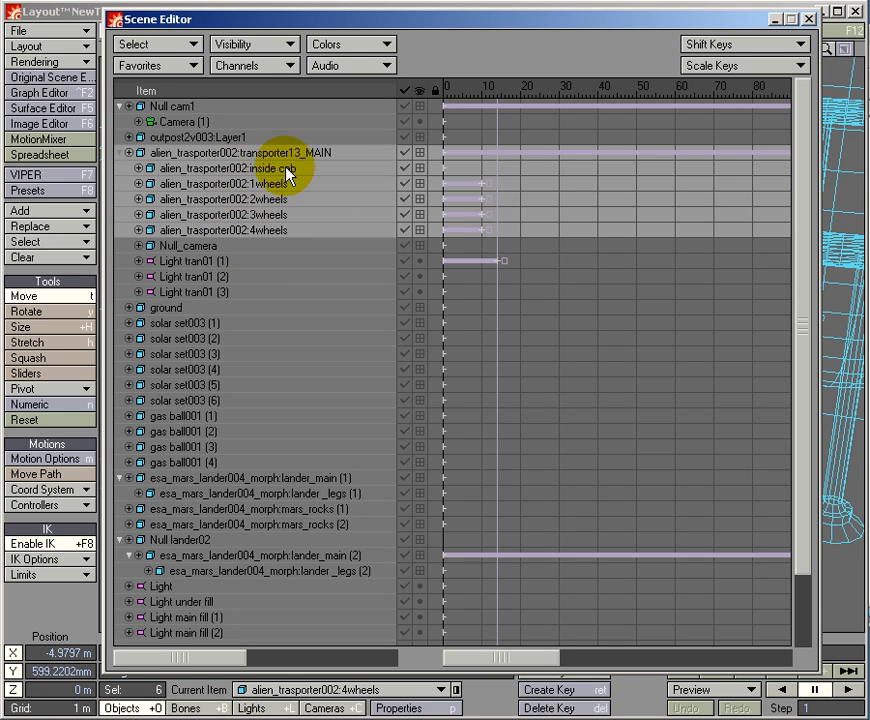
click(420, 231)
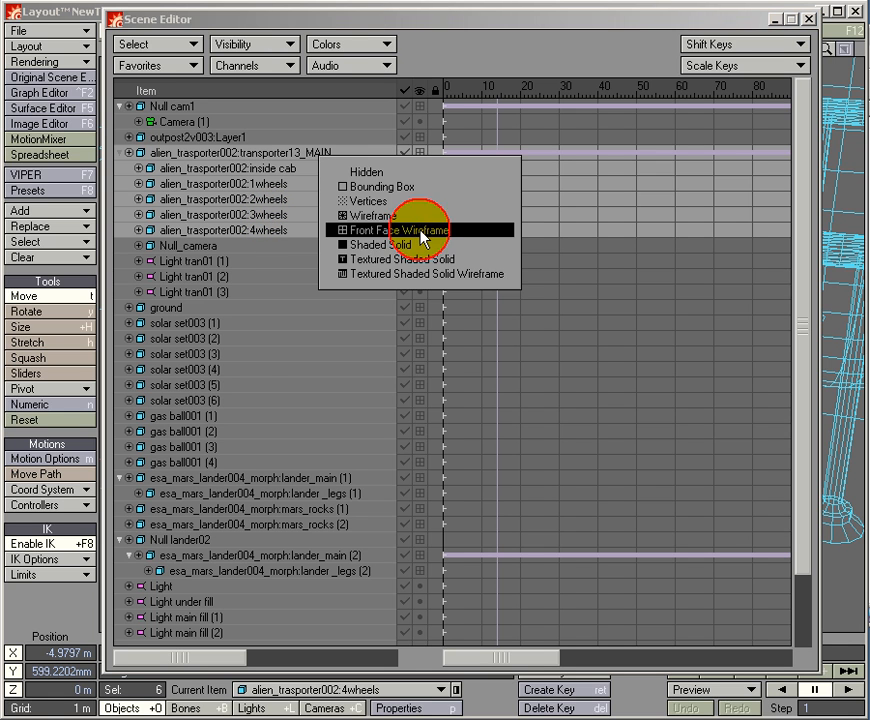
click(423, 255)
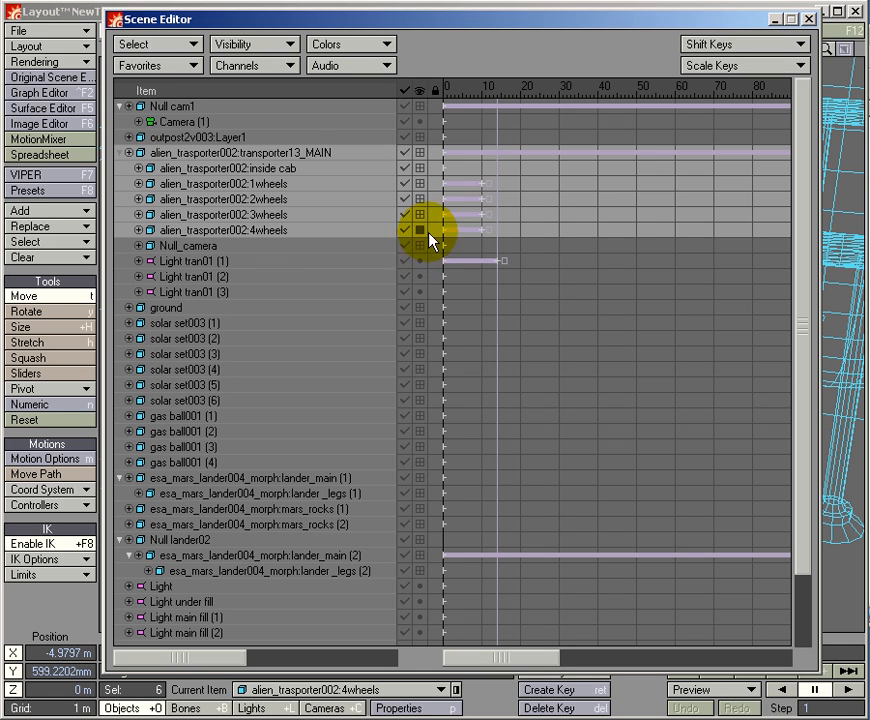
click(421, 230)
click(422, 236)
click(420, 201)
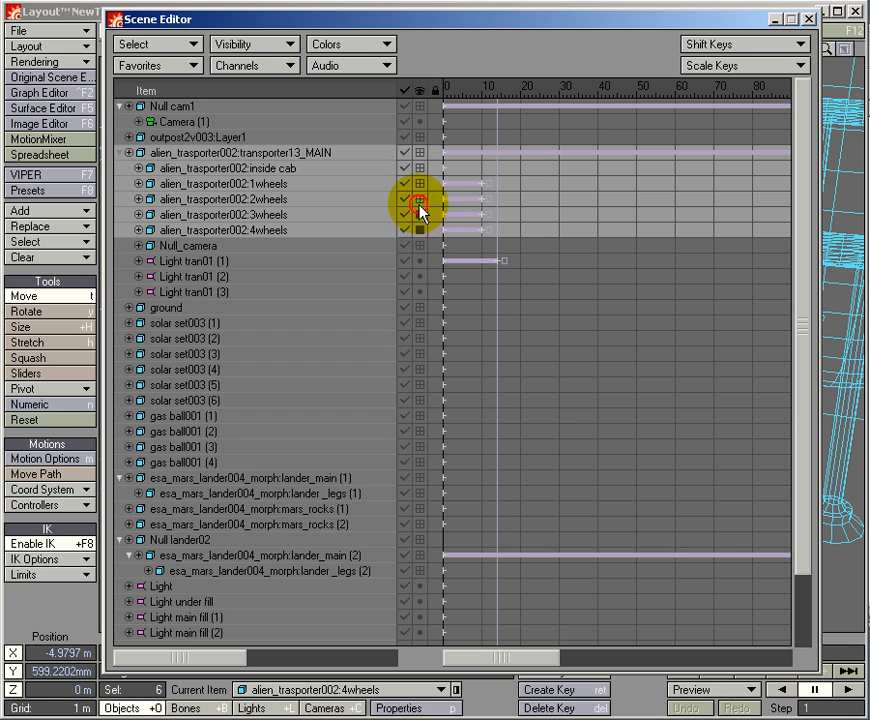
click(421, 204)
click(421, 219)
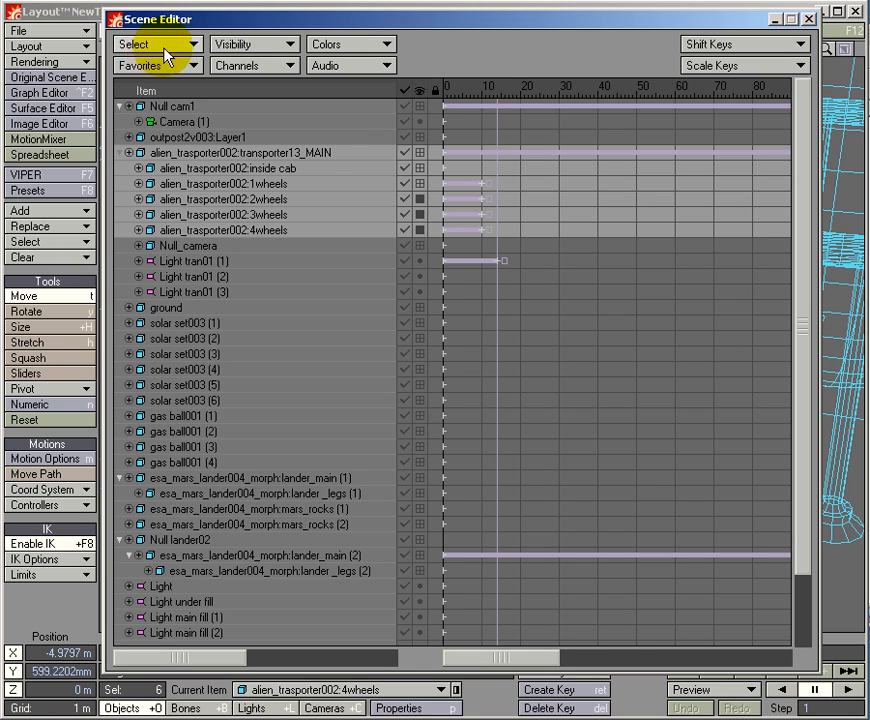
- Show all the selected transporter parts as Shaded Solid and return the scene to frame 0
click(225, 52)
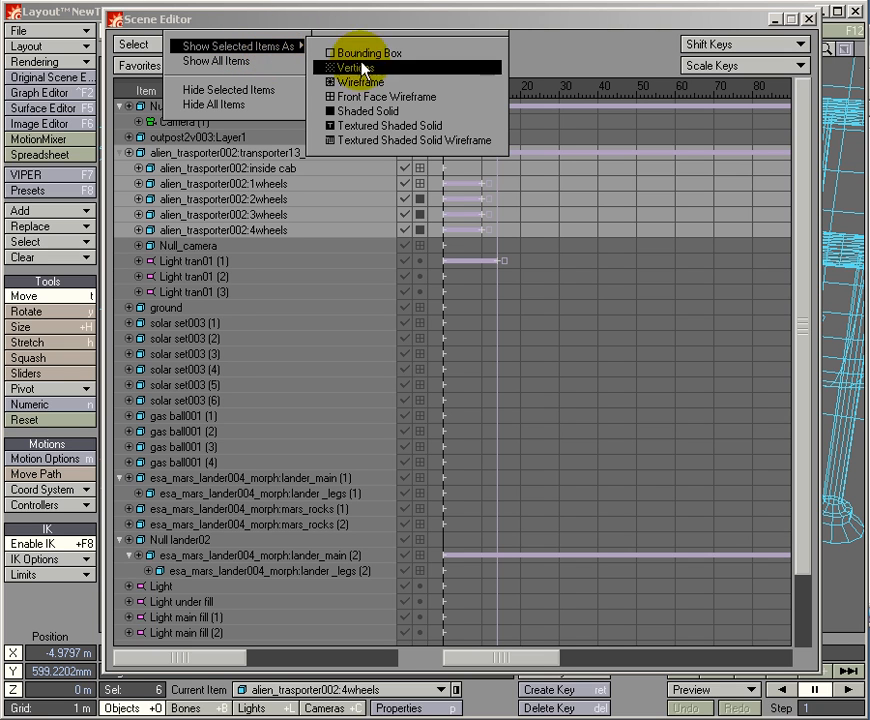
click(372, 111)
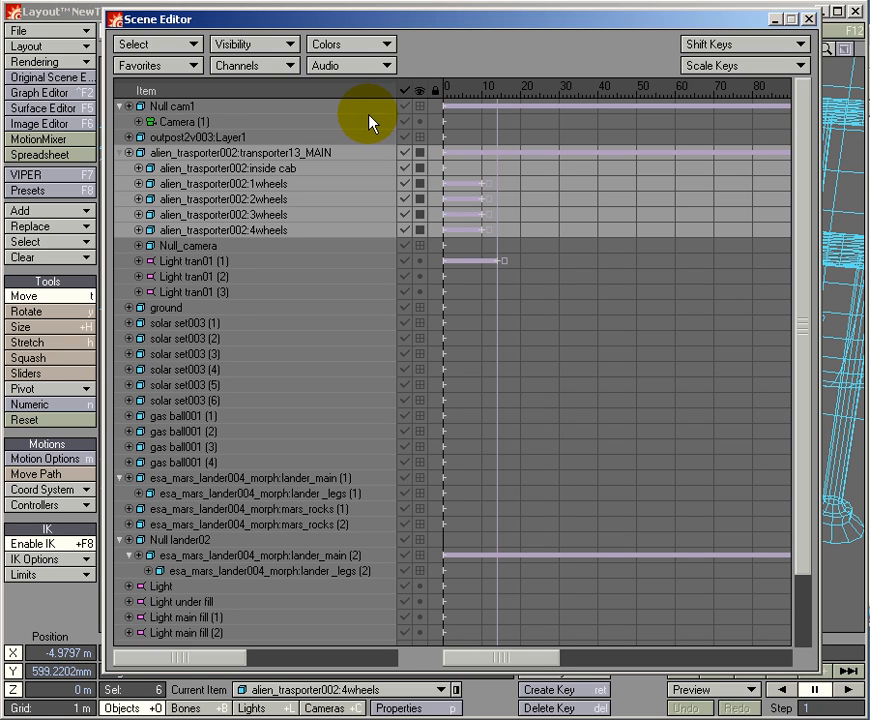
click(809, 19)
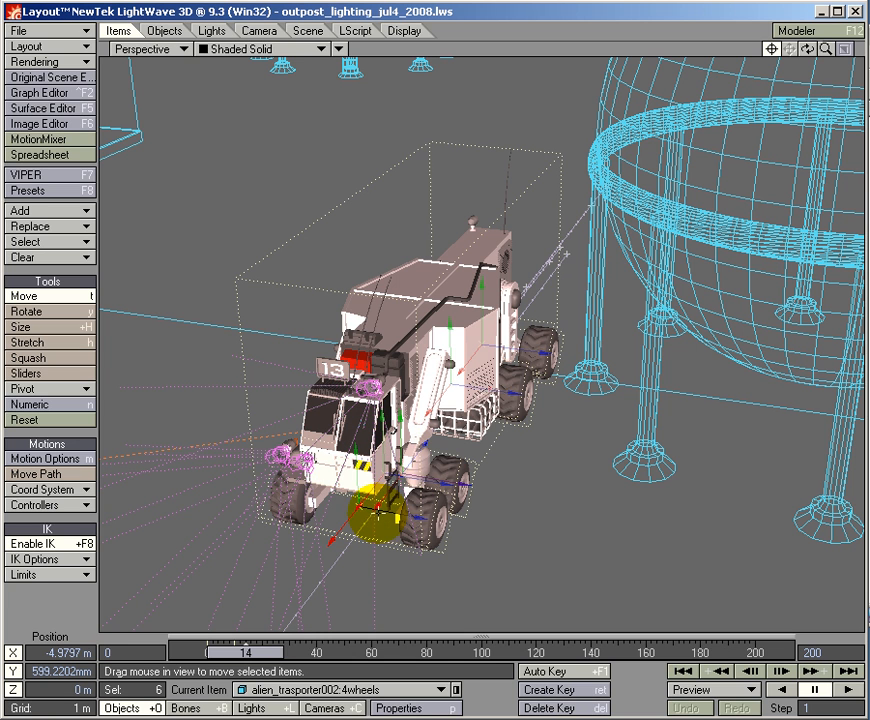
mouse_move(248, 654)
mouse_down()
mouse_move(270, 654)
mouse_move(207, 653)
mouse_up()
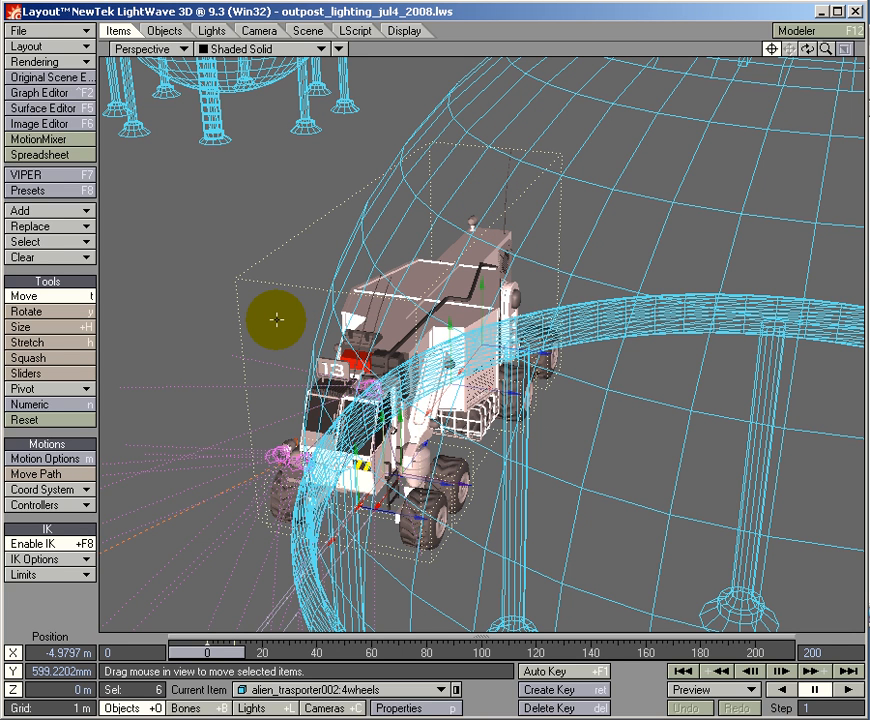
- Advance the viewport layout to Double Vertical and set it to Quad in the display preferences
click(403, 31)
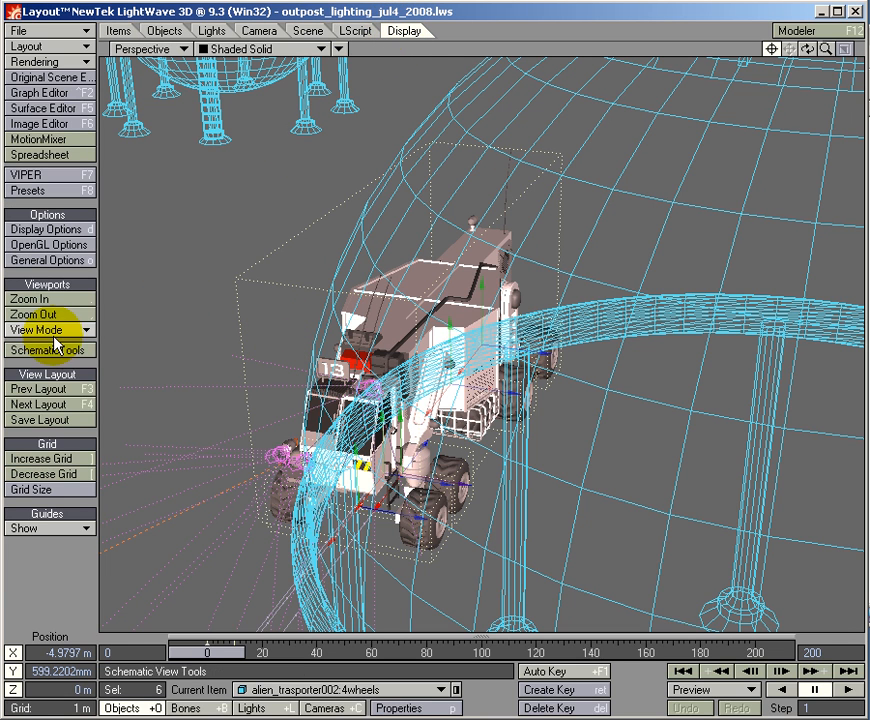
click(46, 404)
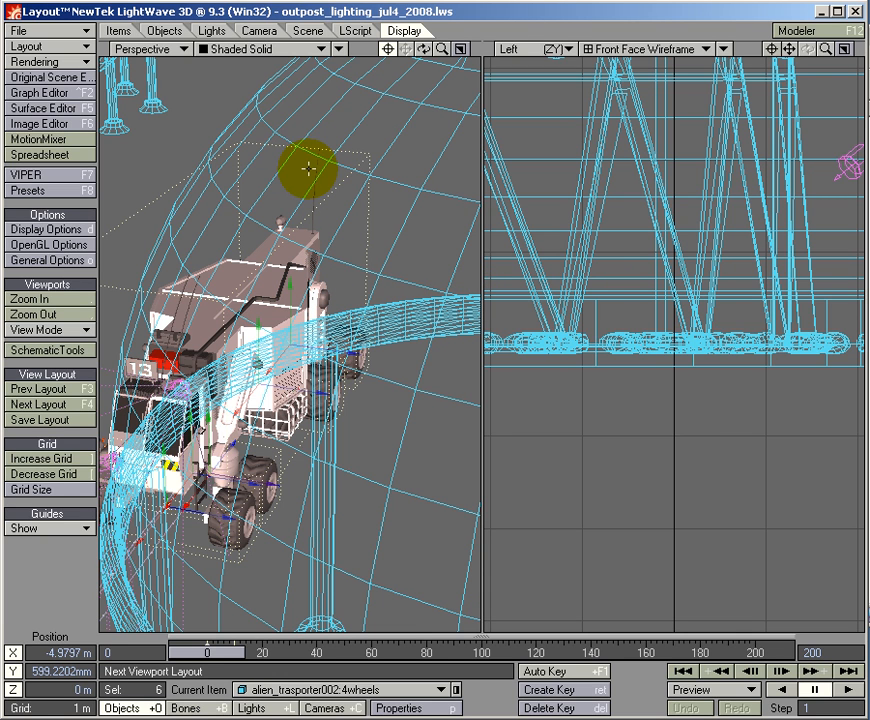
key(d)
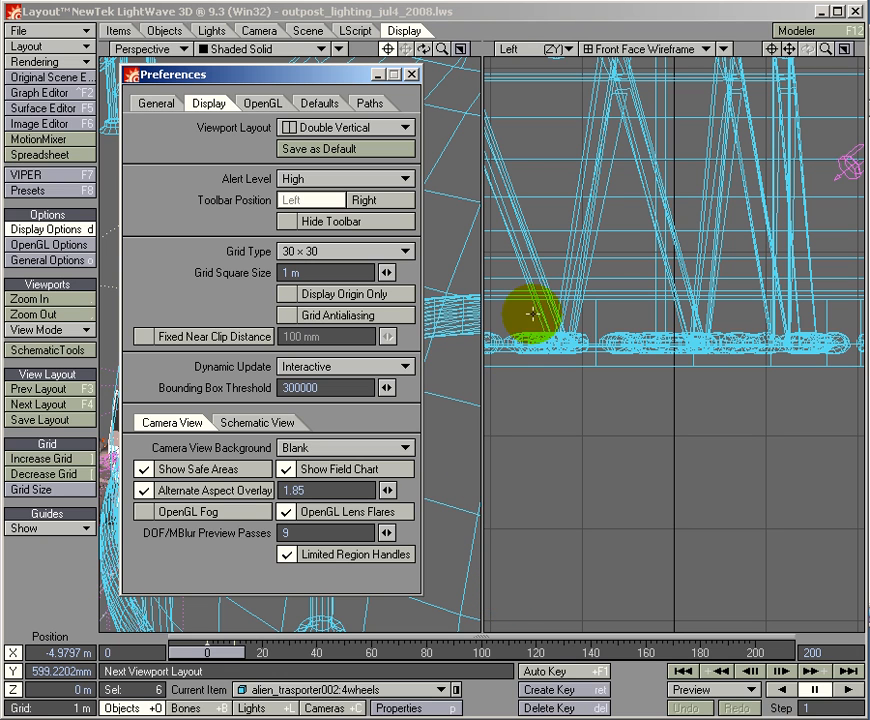
click(343, 129)
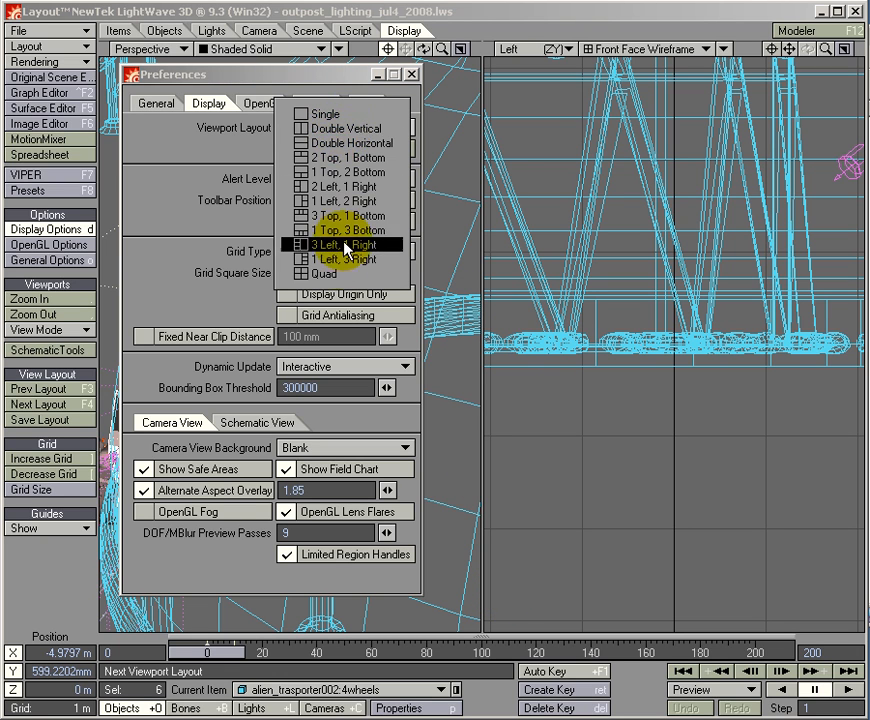
click(297, 274)
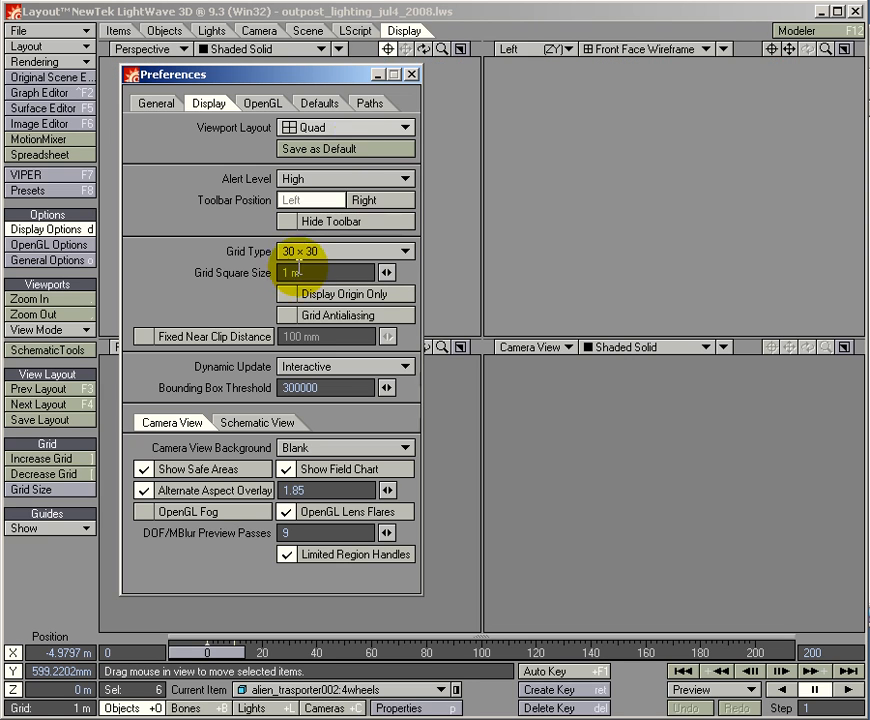
click(413, 75)
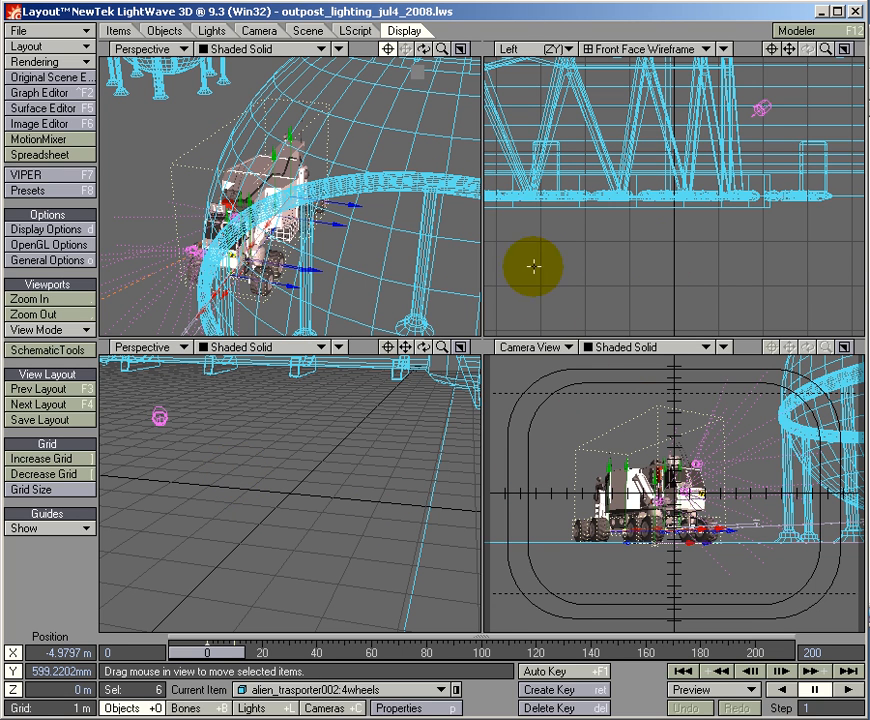
- Display the Left (ZY) view as Vertices and zoom it out to show more of the outpost
click(614, 52)
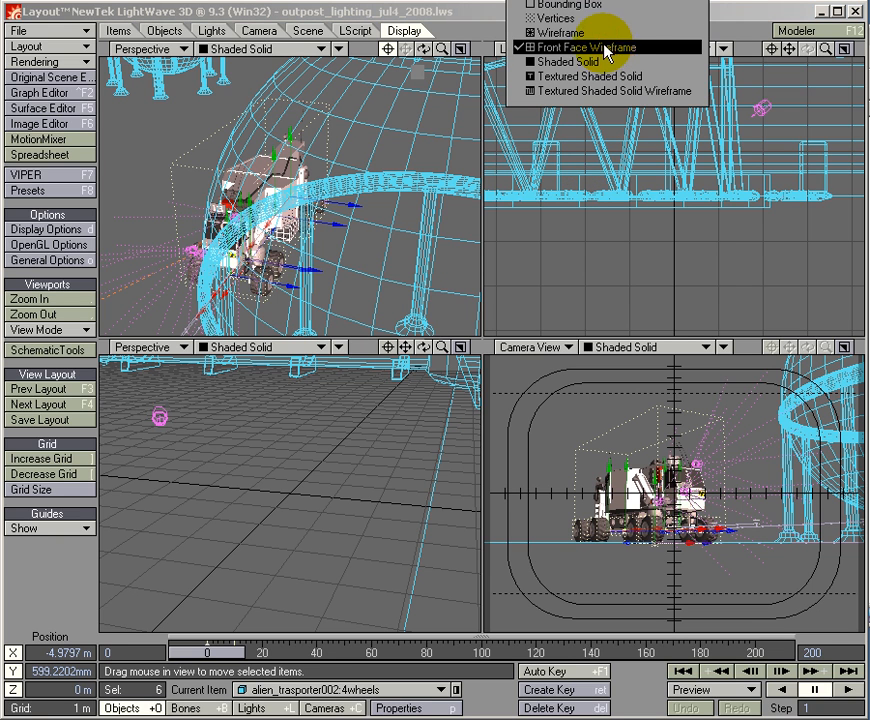
click(583, 17)
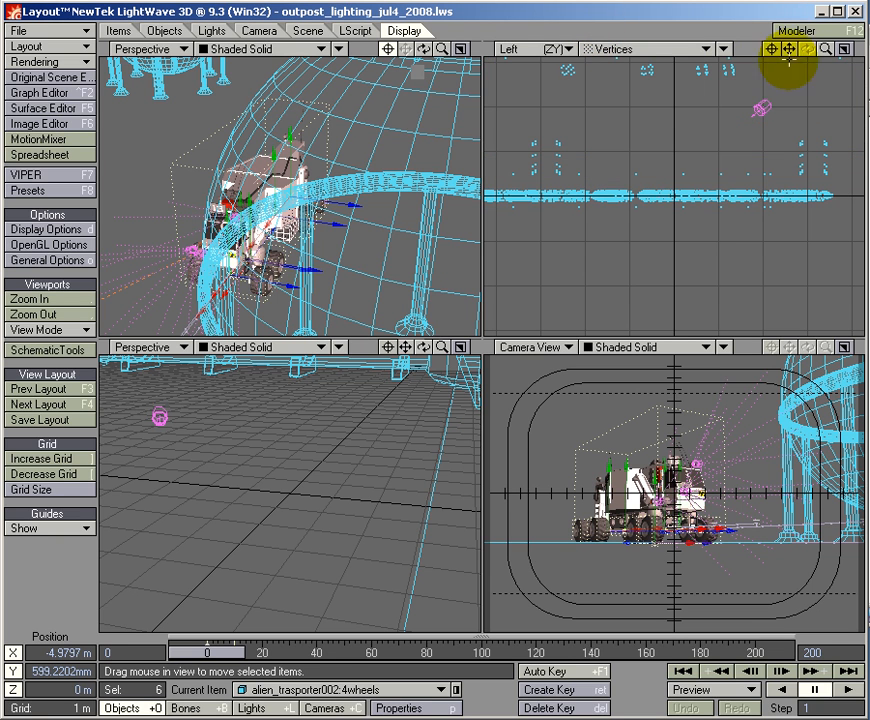
drag(825, 48, 346, 198)
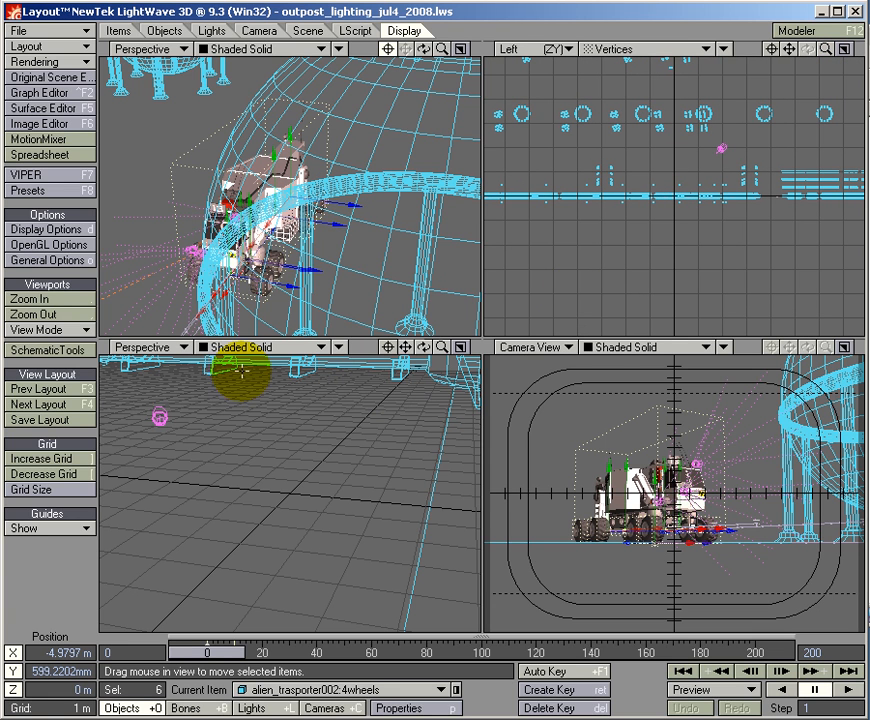
- Display the perspective view below the transporter perspective as Bounding Box and zoom out until the whole outpost fits
click(173, 347)
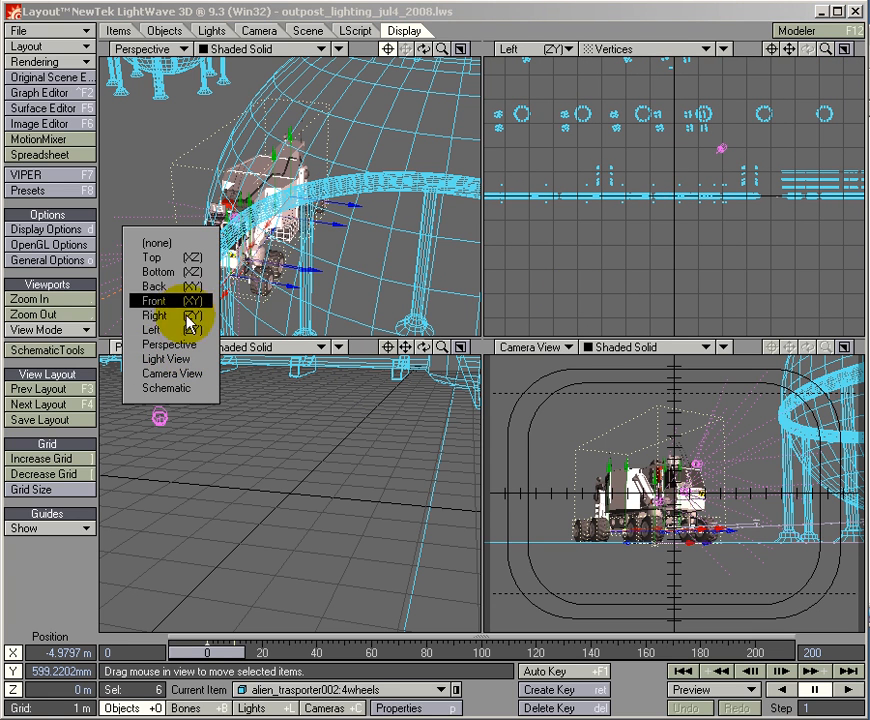
click(190, 346)
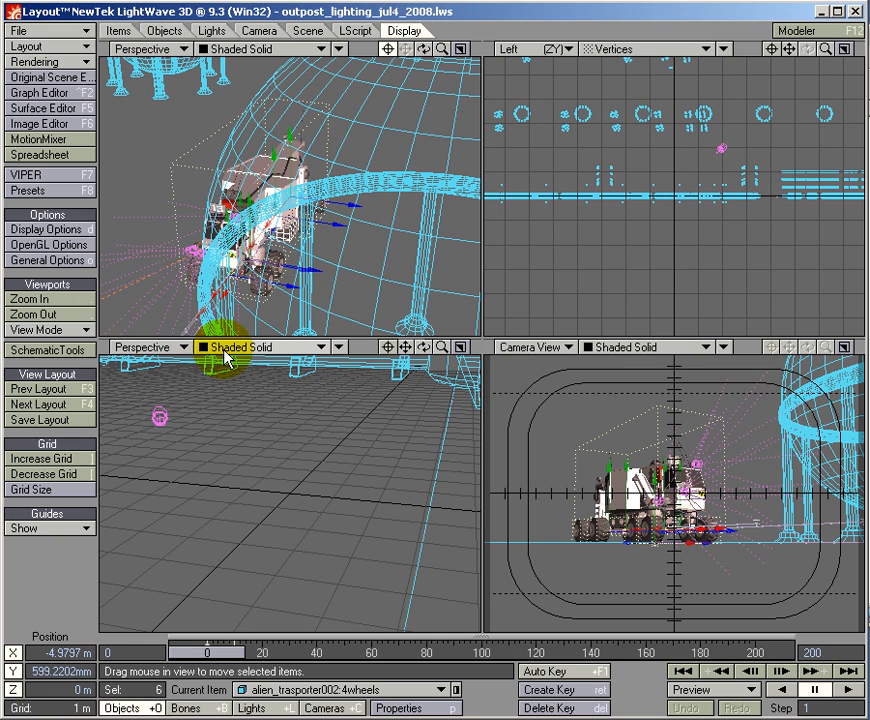
click(223, 352)
click(225, 287)
mouse_move(441, 347)
mouse_down()
mouse_move(311, 196)
mouse_move(318, 195)
mouse_move(305, 198)
mouse_move(337, 199)
mouse_move(441, 352)
mouse_up()
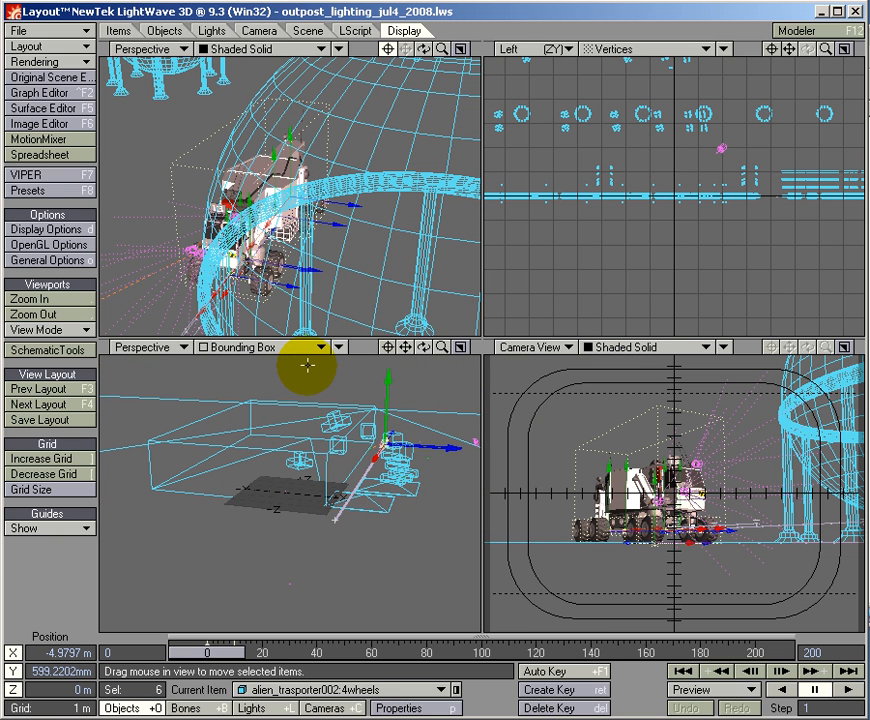
- Switch the Bounding Box viewport to Light View and make lights the current item type
click(146, 349)
click(145, 364)
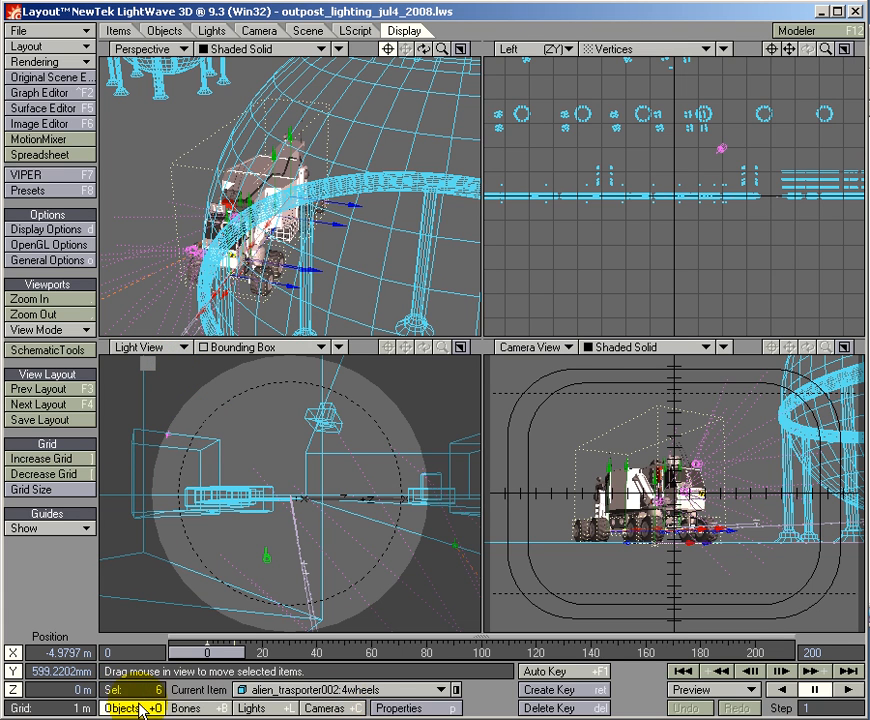
click(250, 708)
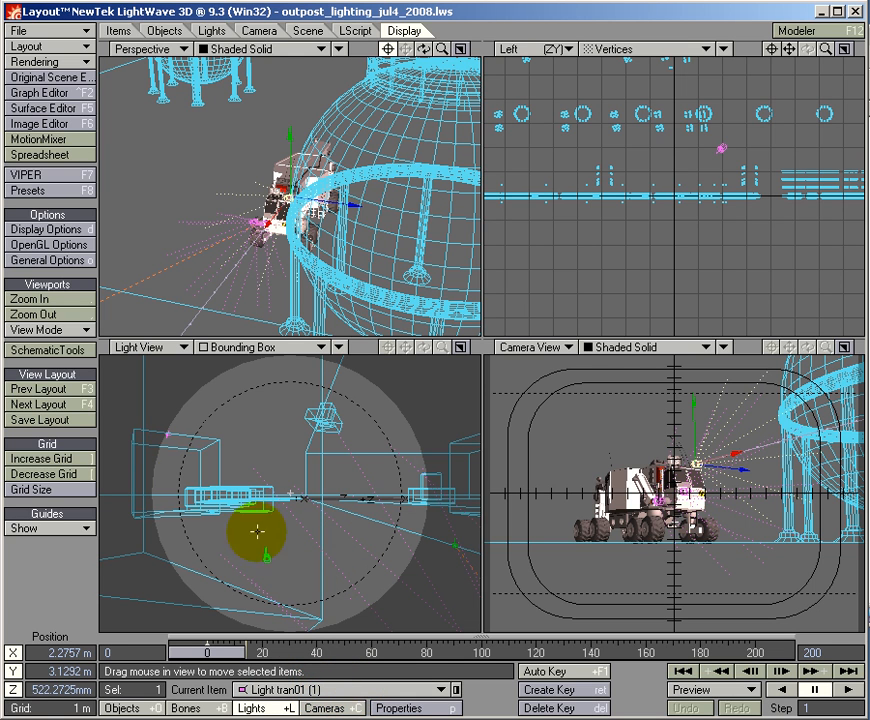
- Switch the Light View viewport to the Top (XZ) view and frame the outpost layout in it
click(140, 347)
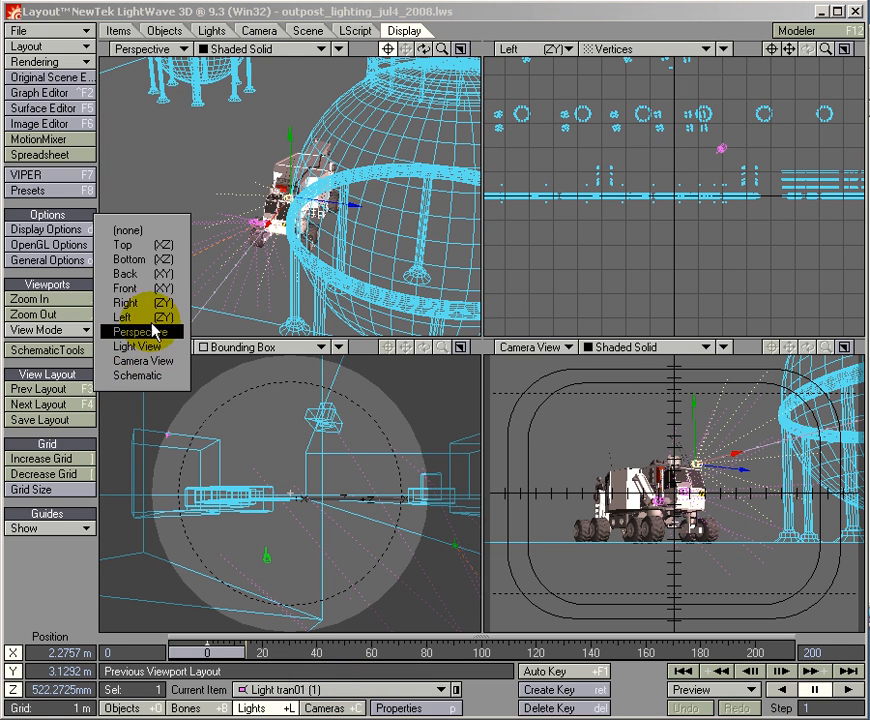
click(143, 246)
mouse_move(437, 362)
mouse_down()
mouse_move(328, 194)
mouse_move(440, 350)
mouse_up()
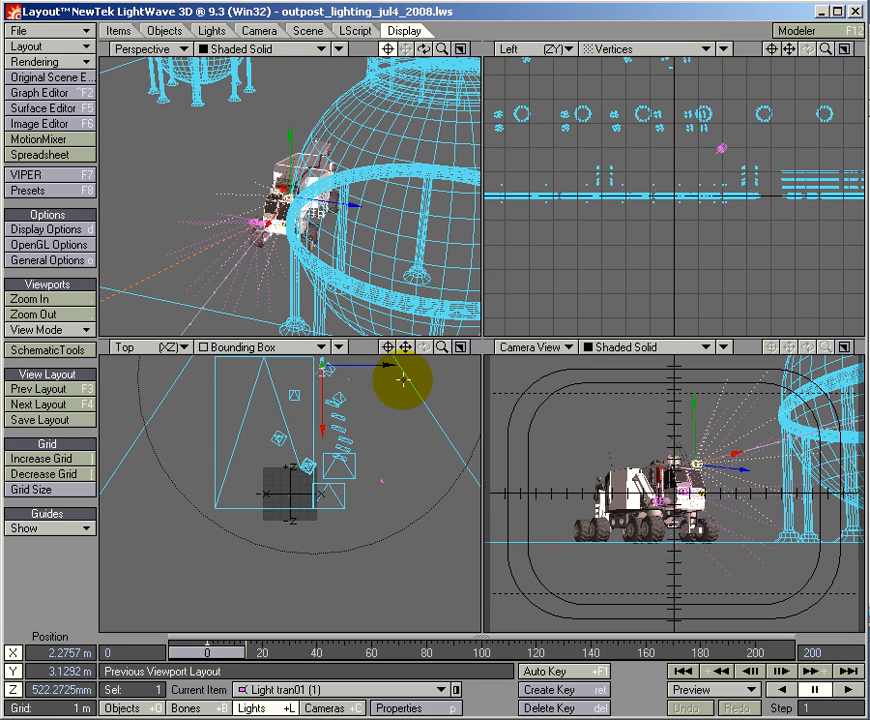
- Look through the objects, lights and cameras listed in the Scene Editor and close it
click(55, 78)
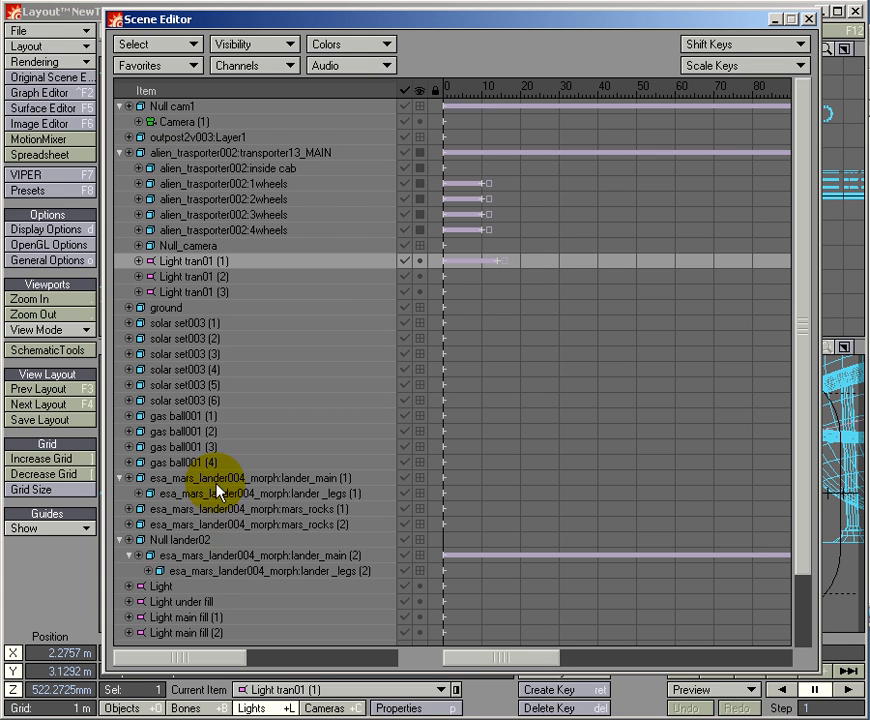
scroll(224, 480, down, 2)
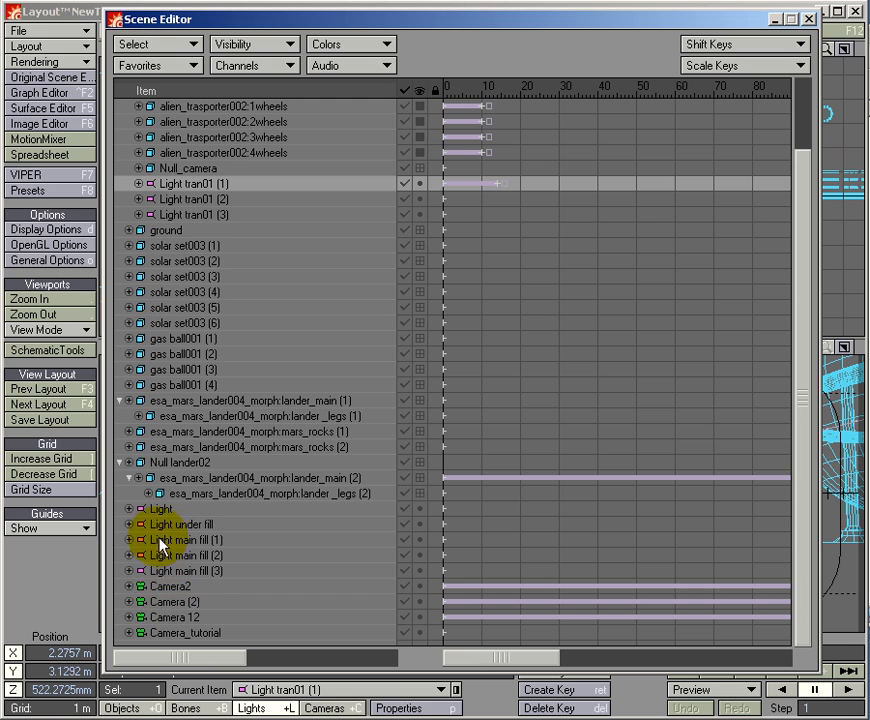
scroll(210, 352, up, 2)
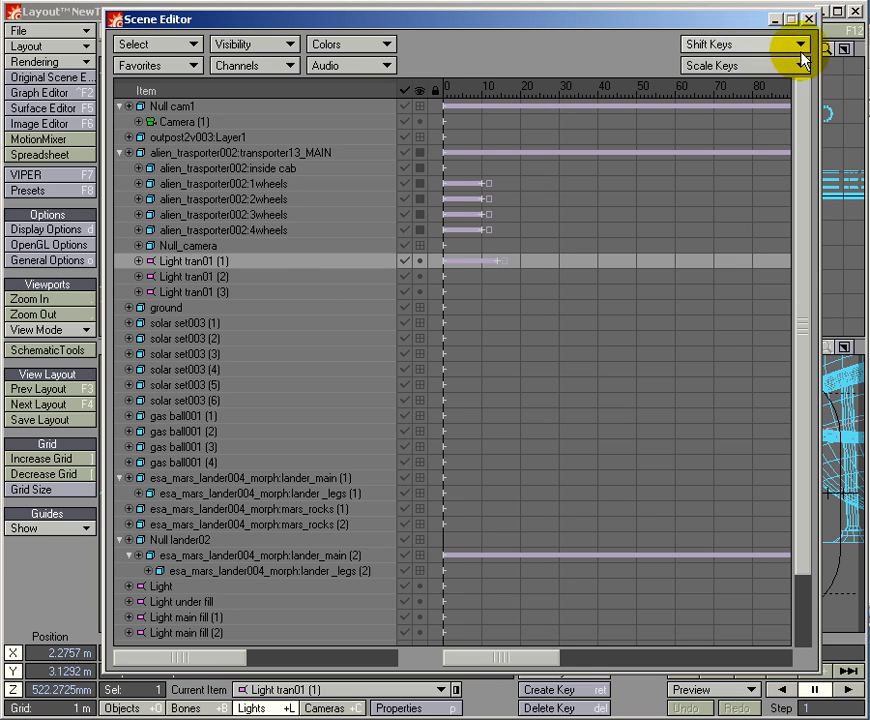
click(808, 19)
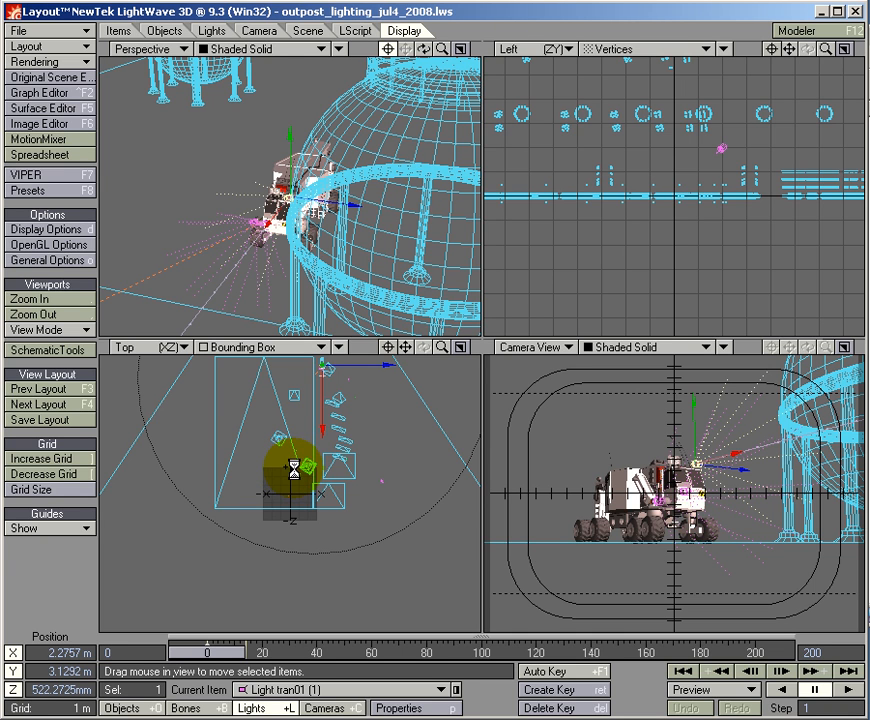
- Expand the Top view to a single viewport, display it as Front Face Wireframe and zoom in on the outpost domes
key(KP_0)
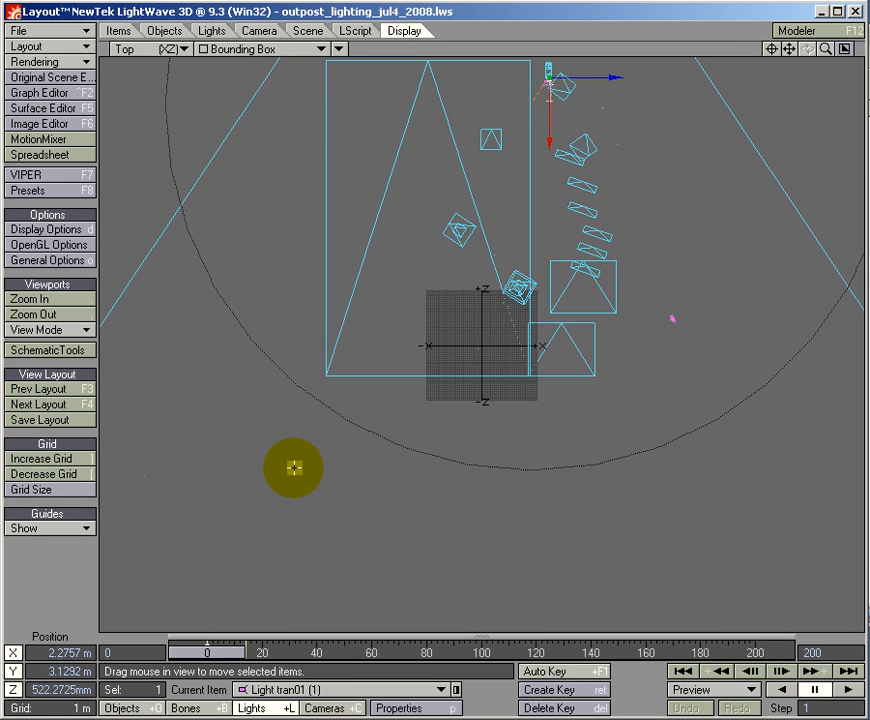
click(268, 48)
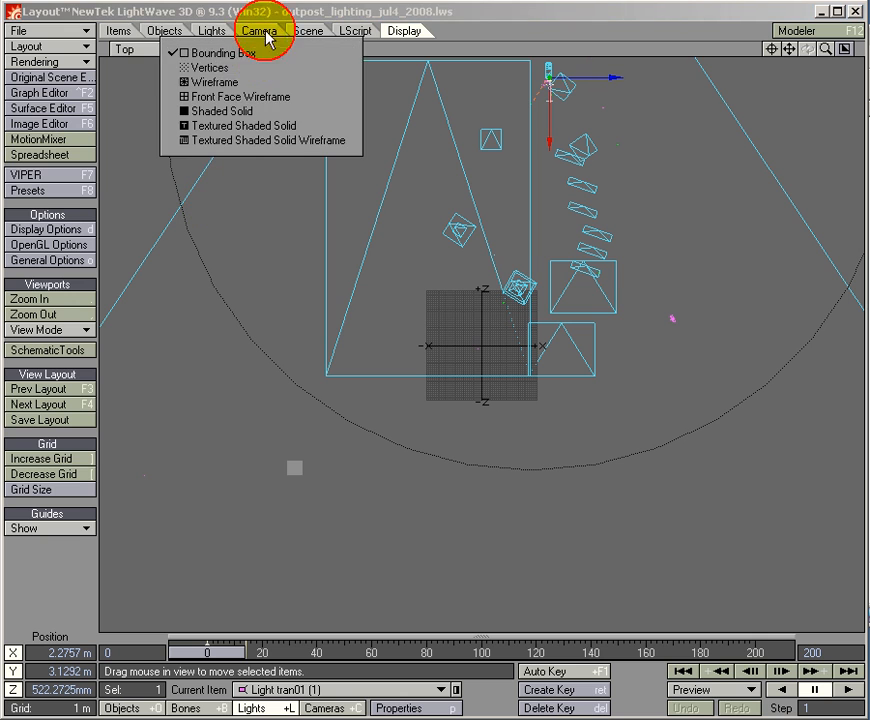
click(252, 97)
mouse_move(339, 176)
alt+mouse_down()
mouse_move(346, 167)
mouse_move(331, 140)
mouse_move(337, 198)
mouse_move(336, 91)
mouse_move(313, 50)
mouse_move(332, 215)
mouse_move(337, 3)
mouse_move(349, 116)
mouse_move(339, 194)
alt+mouse_up()
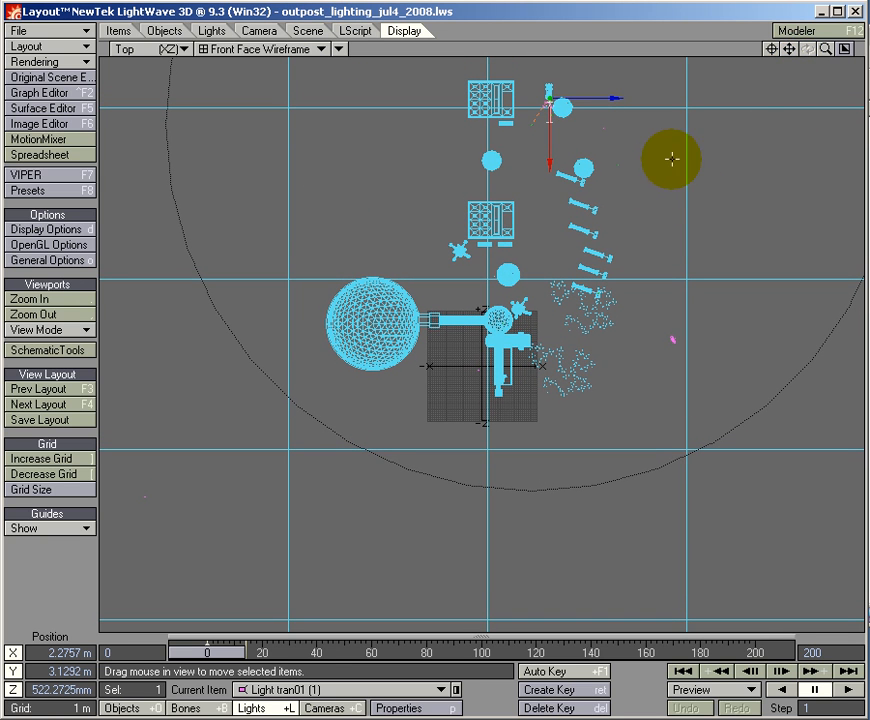
drag(826, 48, 337, 199)
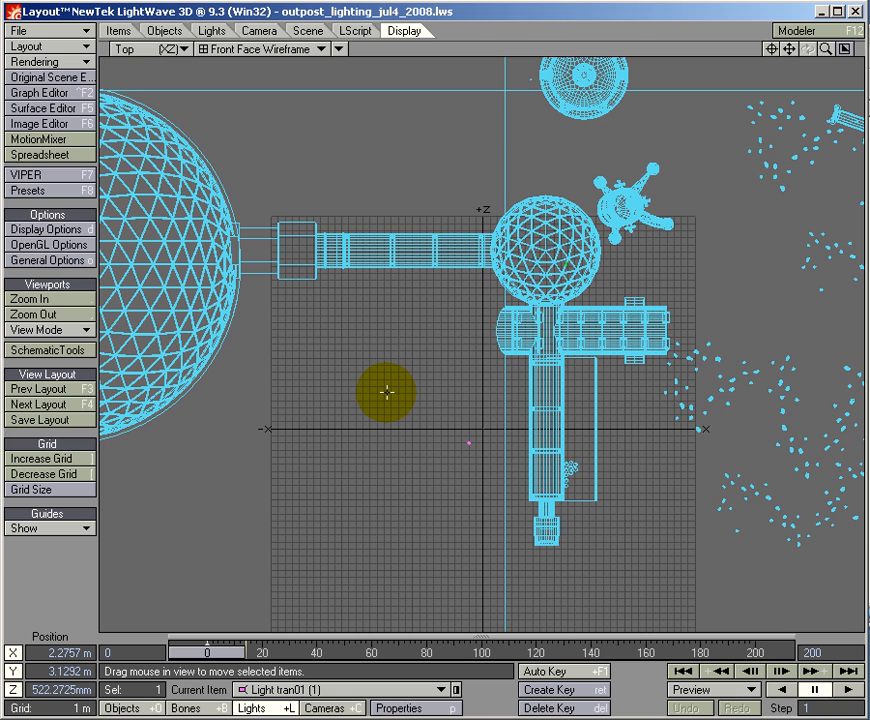
- Decrease the grid square size to 200 mm and reframe the Top view around the outpost
key(comma)
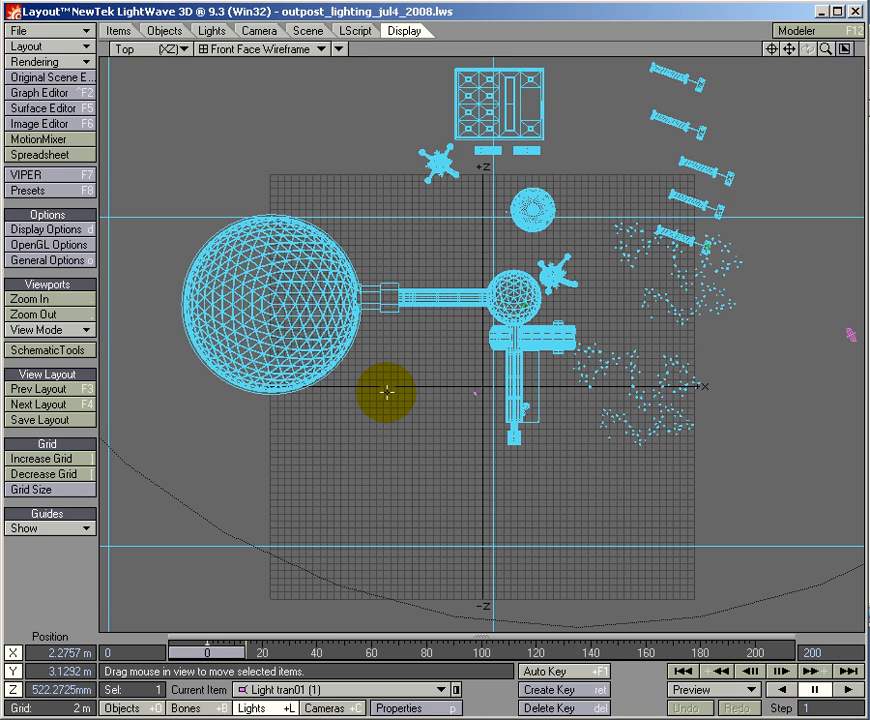
key(comma)
key(period)
key(period)
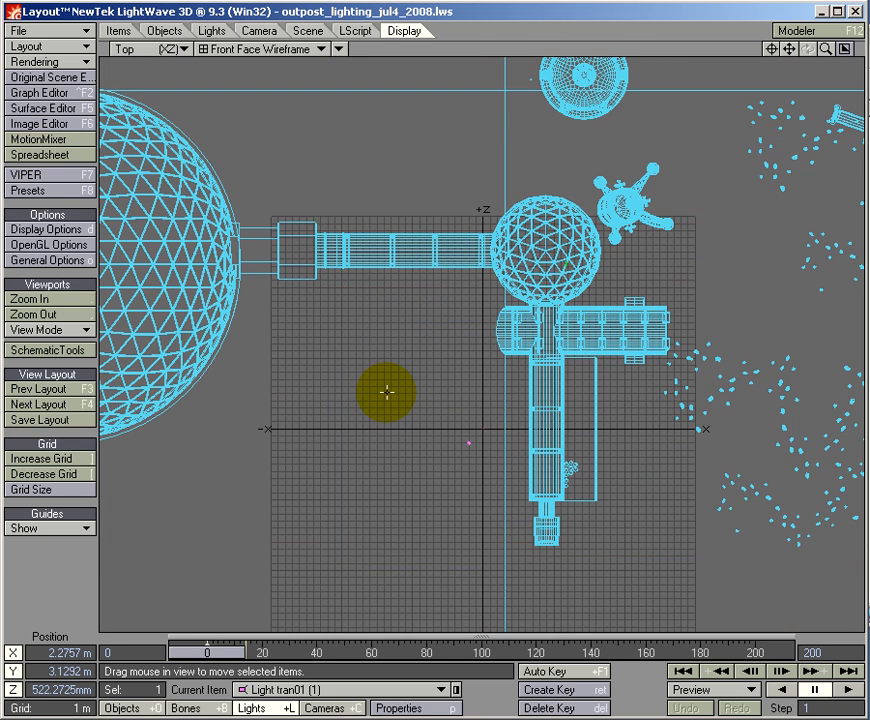
key(bracketleft)
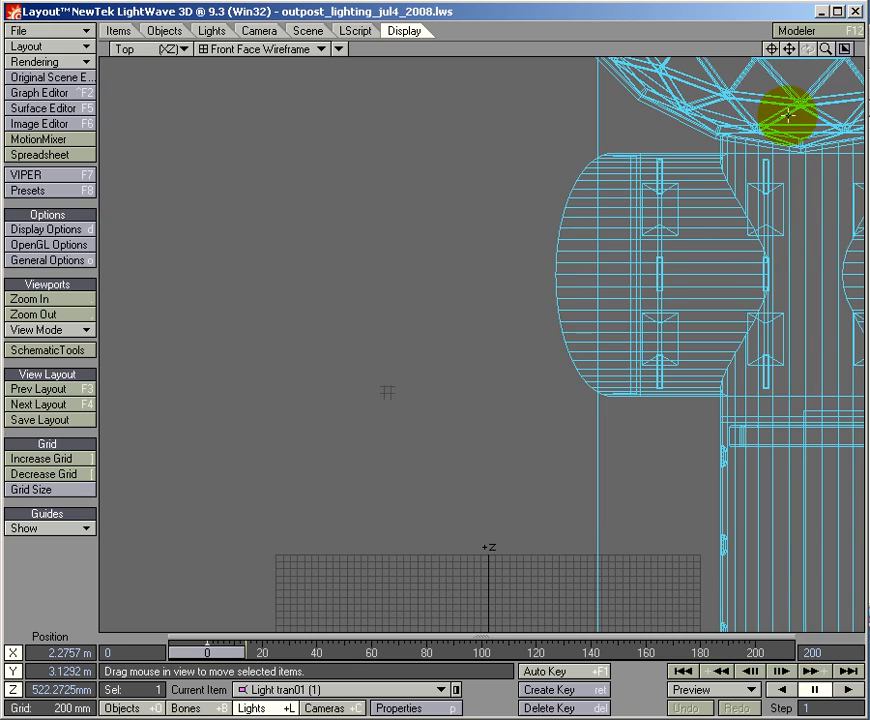
drag(827, 49, 335, 198)
mouse_move(790, 49)
mouse_down()
mouse_move(358, 172)
mouse_move(342, 169)
mouse_move(342, 188)
mouse_move(800, 58)
mouse_up()
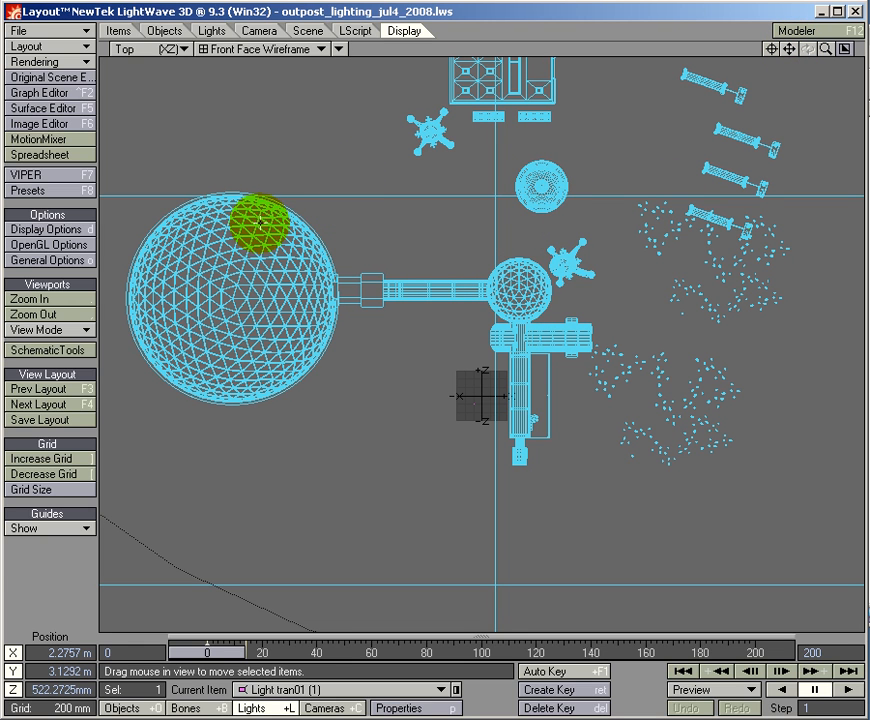
- Add a new camera to the scene and name it cam_stee
click(117, 30)
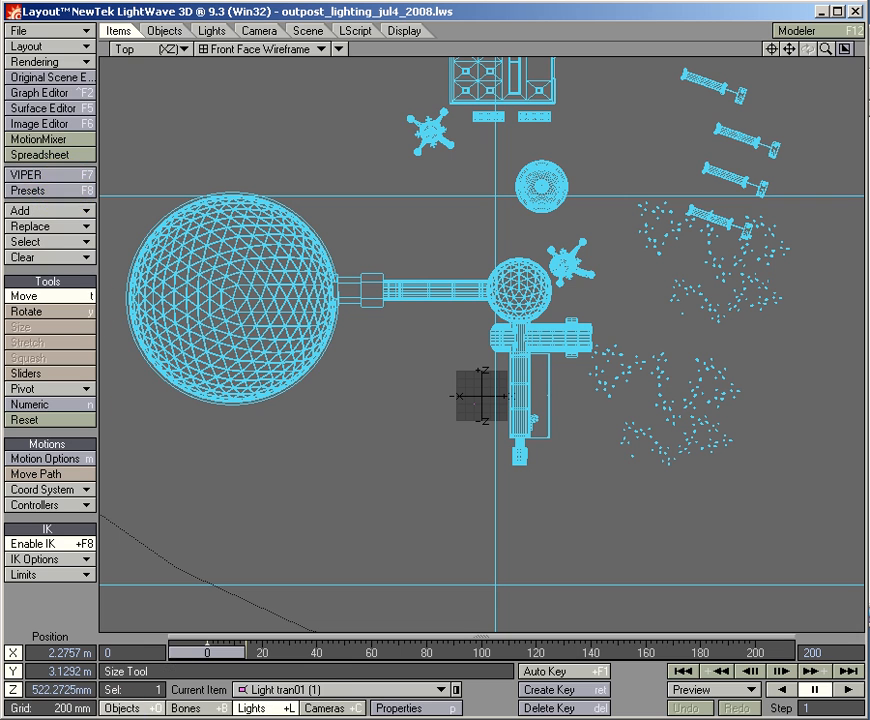
click(122, 708)
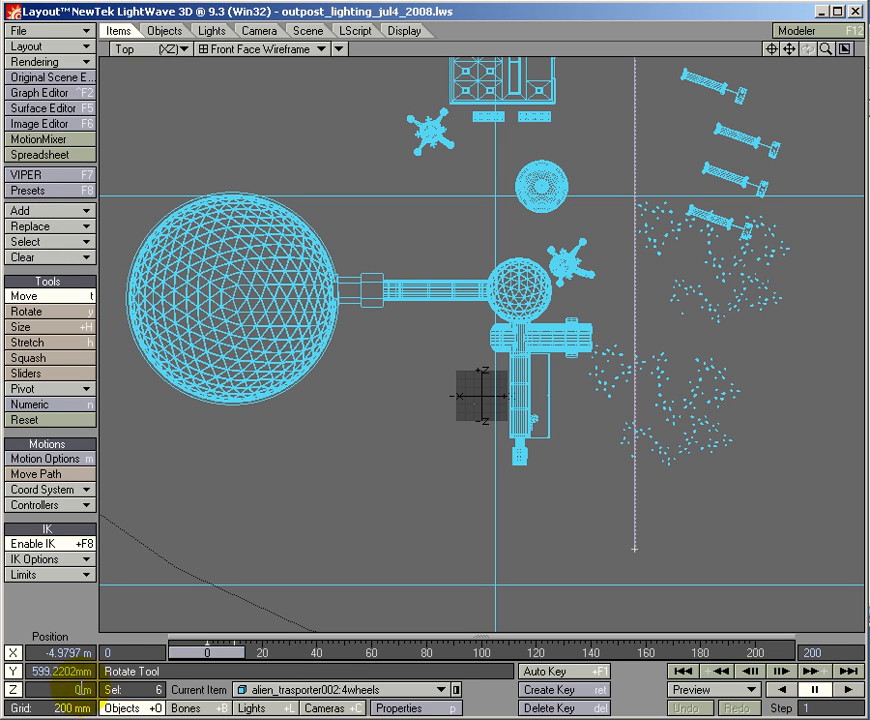
click(25, 211)
mouse_move(45, 222)
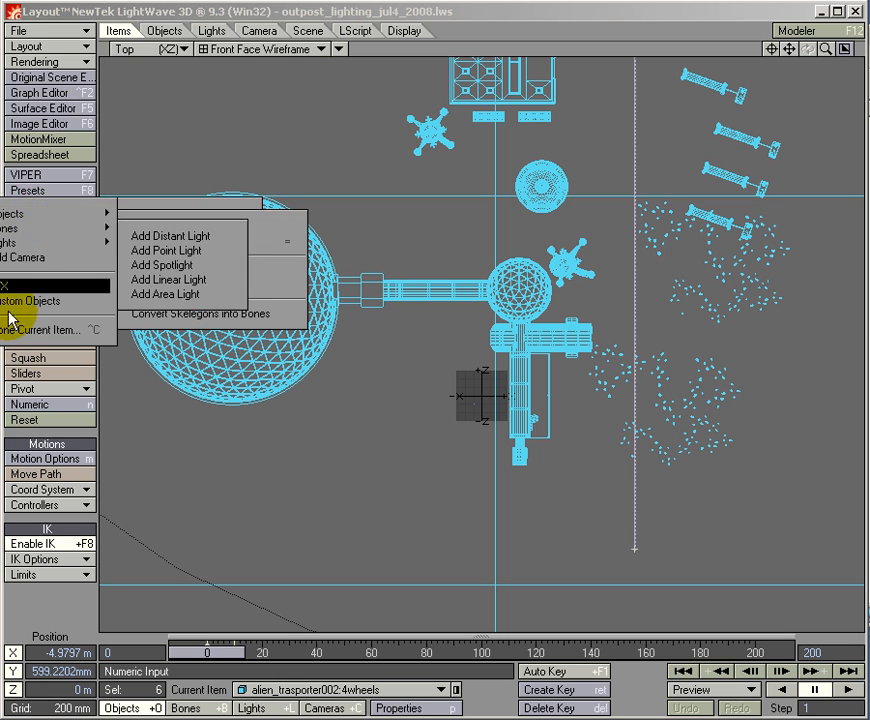
click(30, 266)
click(522, 320)
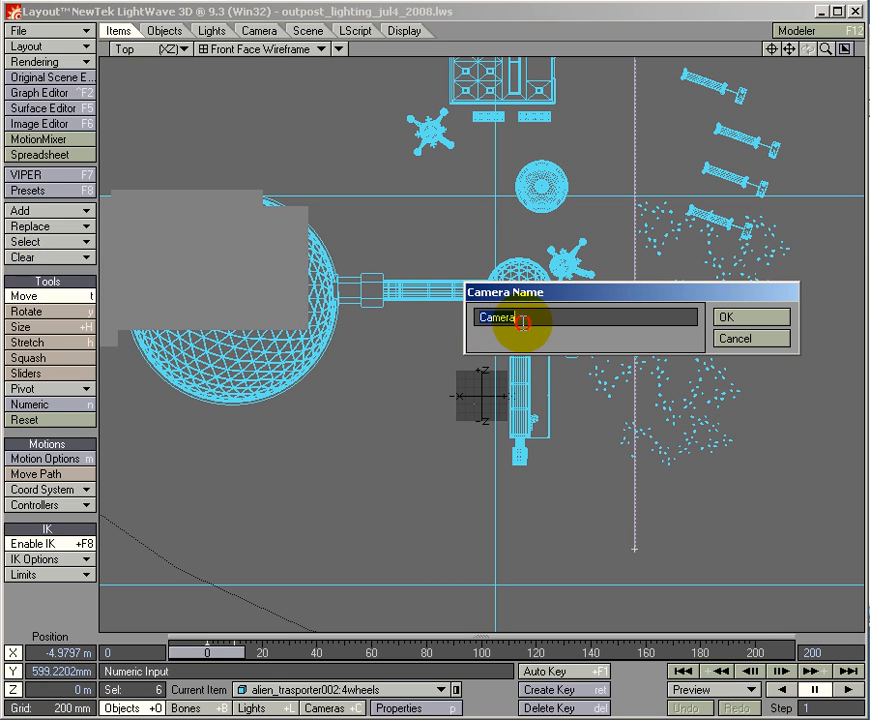
drag(526, 318, 481, 318)
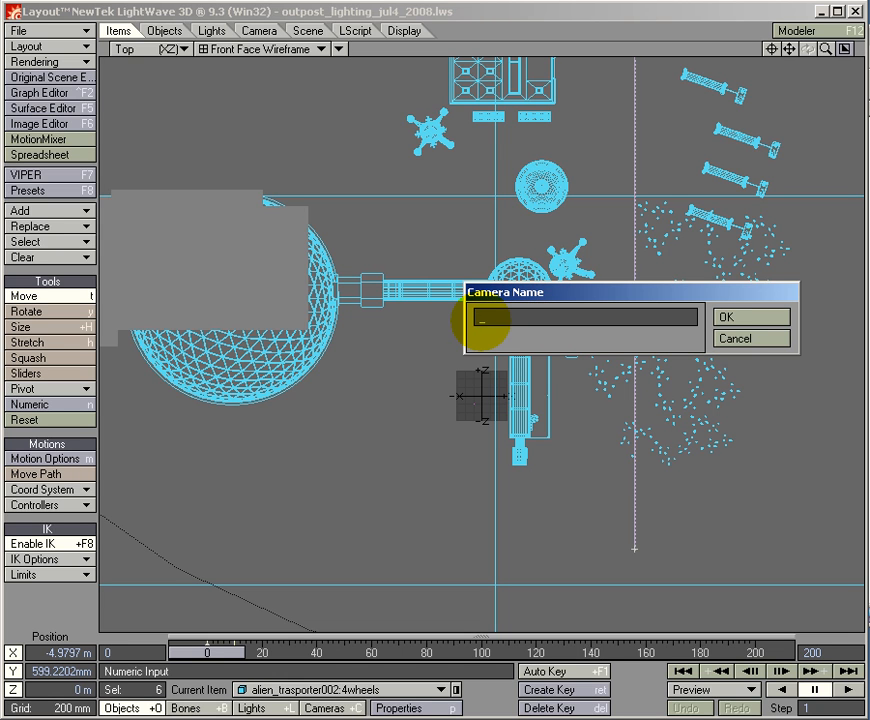
click(498, 320)
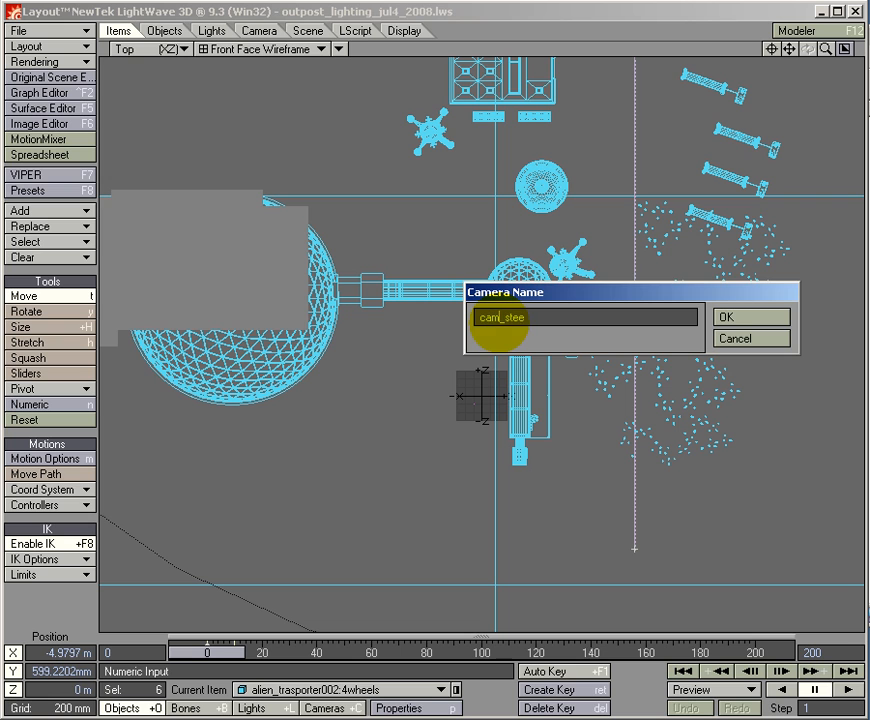
click(740, 318)
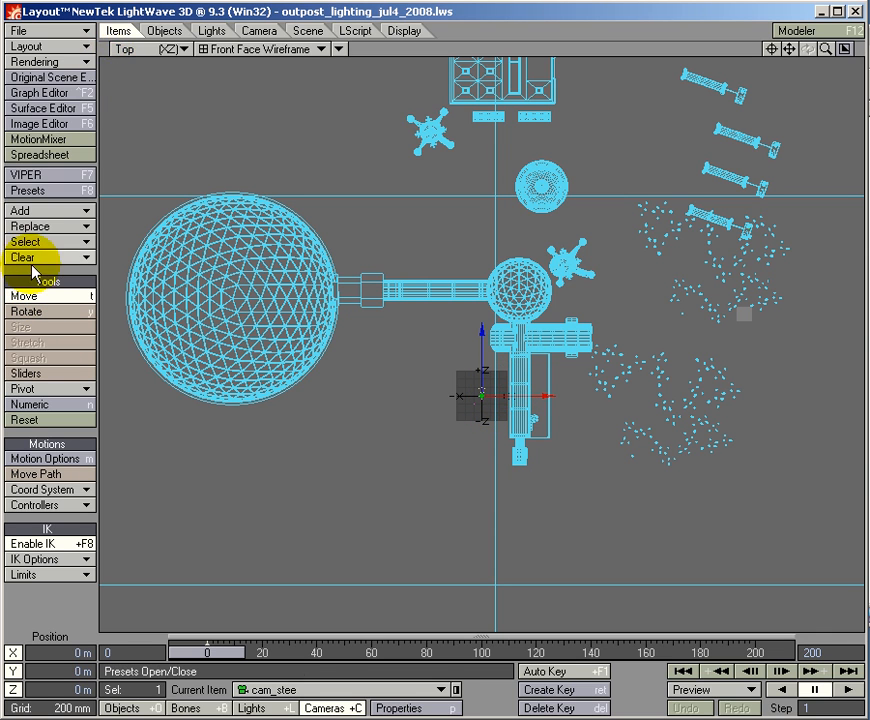
- Move cam_stee to about X 30.8 m, Z 65 m and create a motion key for it at frame 0
drag(478, 372, 398, 142)
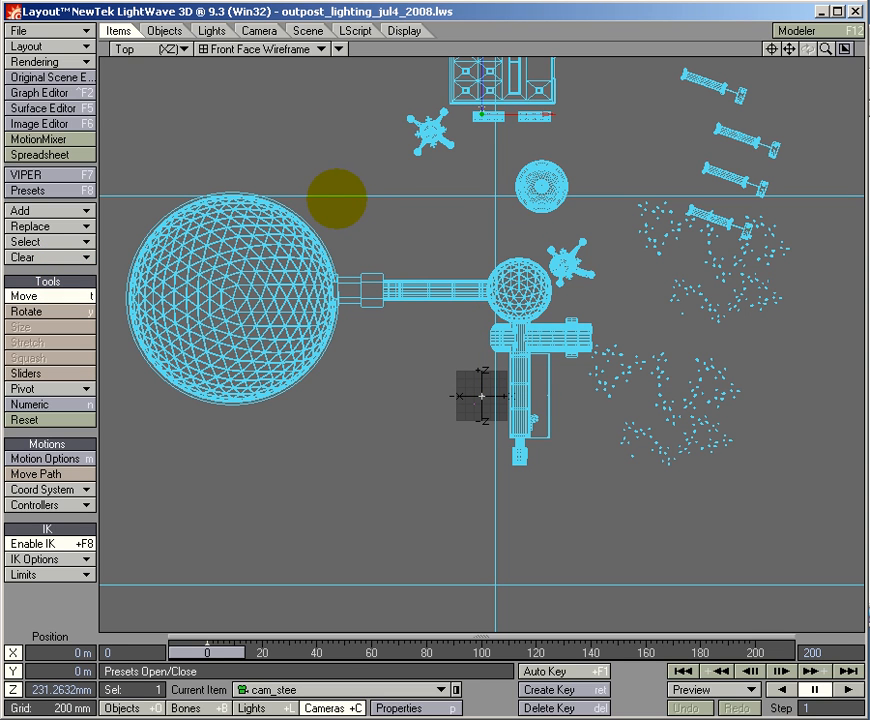
drag(337, 199, 337, 199)
drag(515, 125, 338, 198)
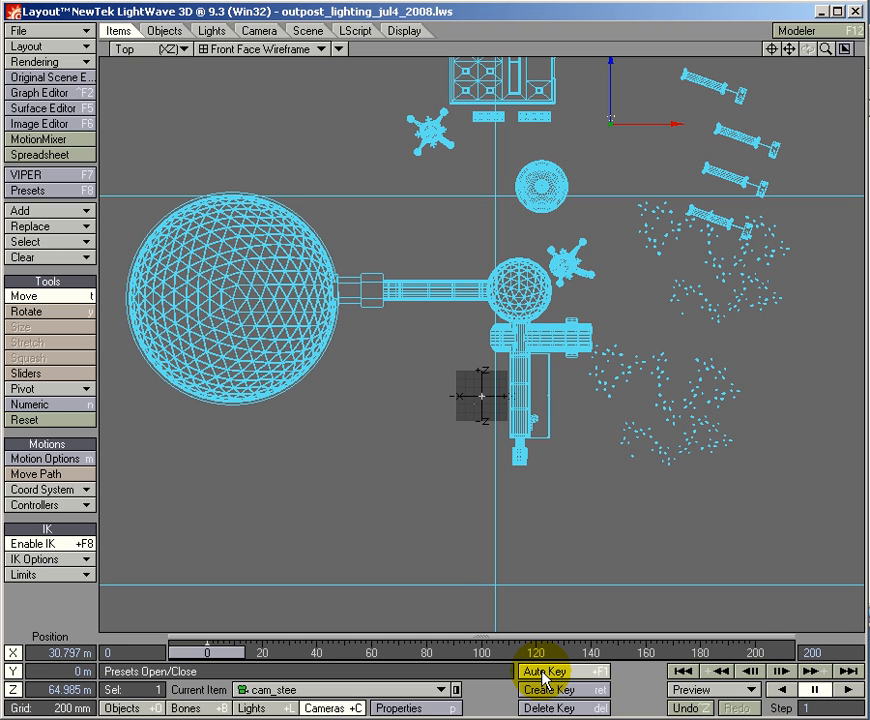
key(Return)
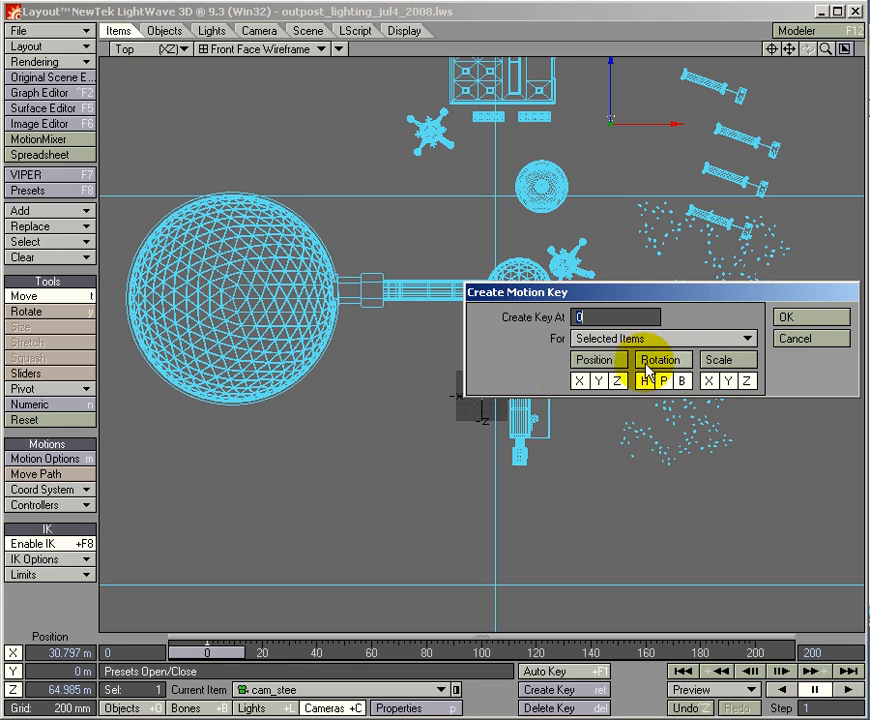
click(786, 318)
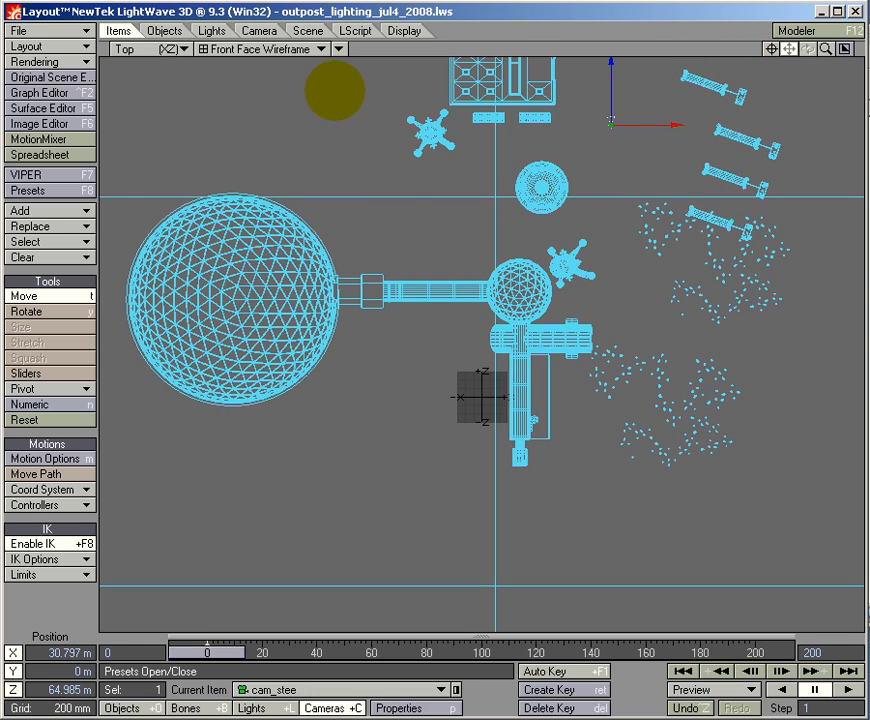
- Move cam_stee along Z to about 128.3 m, in front of the vehicle beside the round tank
drag(827, 48, 337, 199)
drag(536, 222, 337, 199)
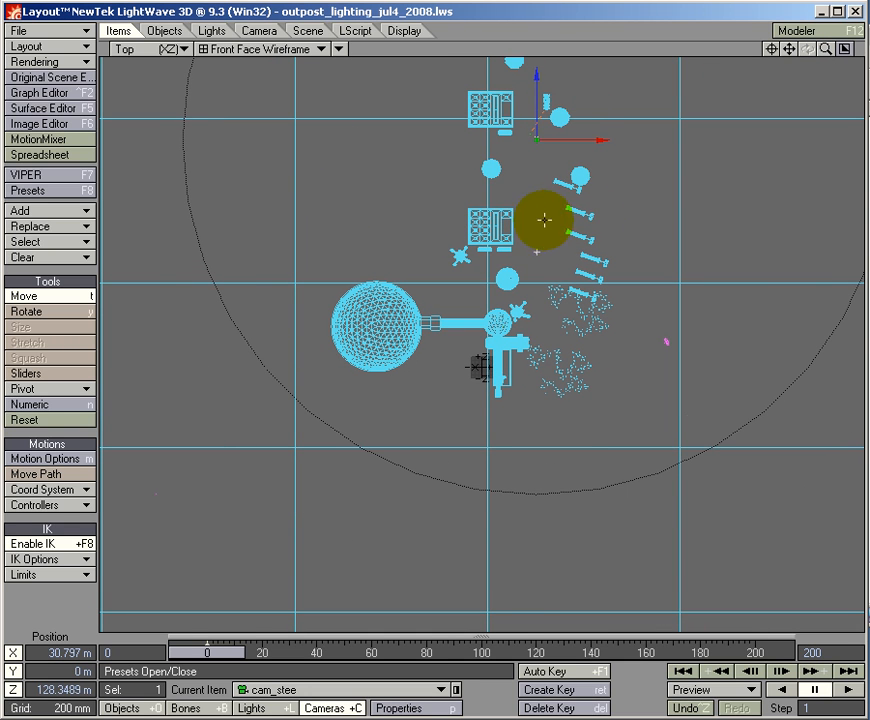
drag(816, 54, 789, 54)
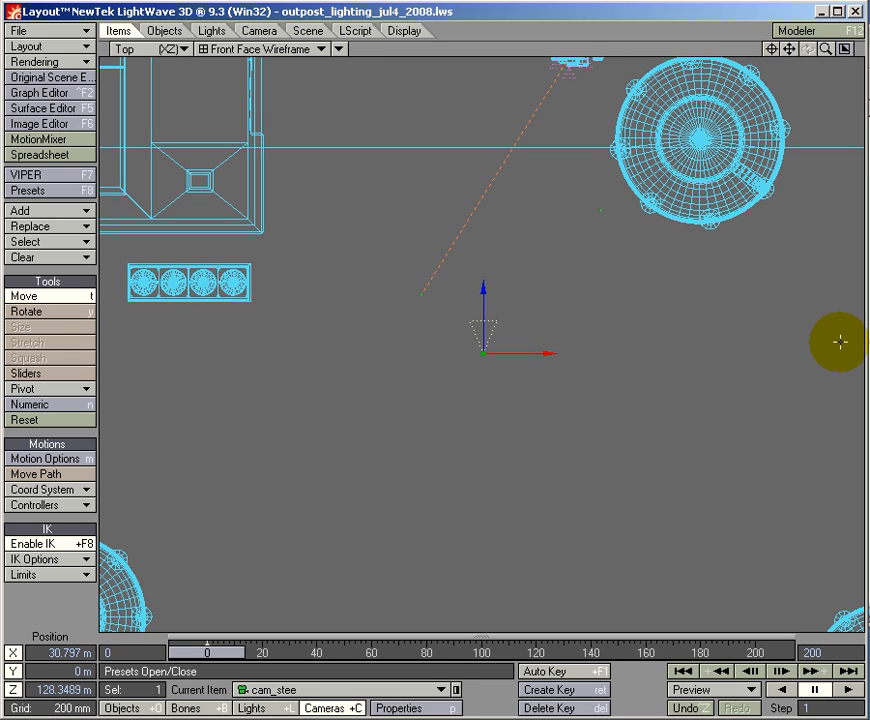
drag(791, 51, 334, 202)
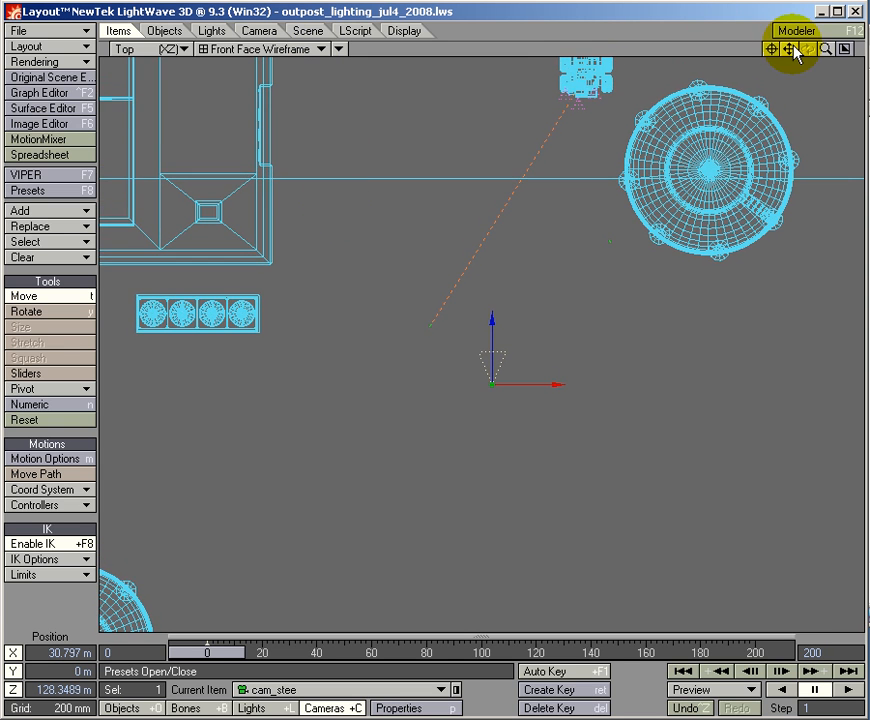
drag(791, 51, 339, 207)
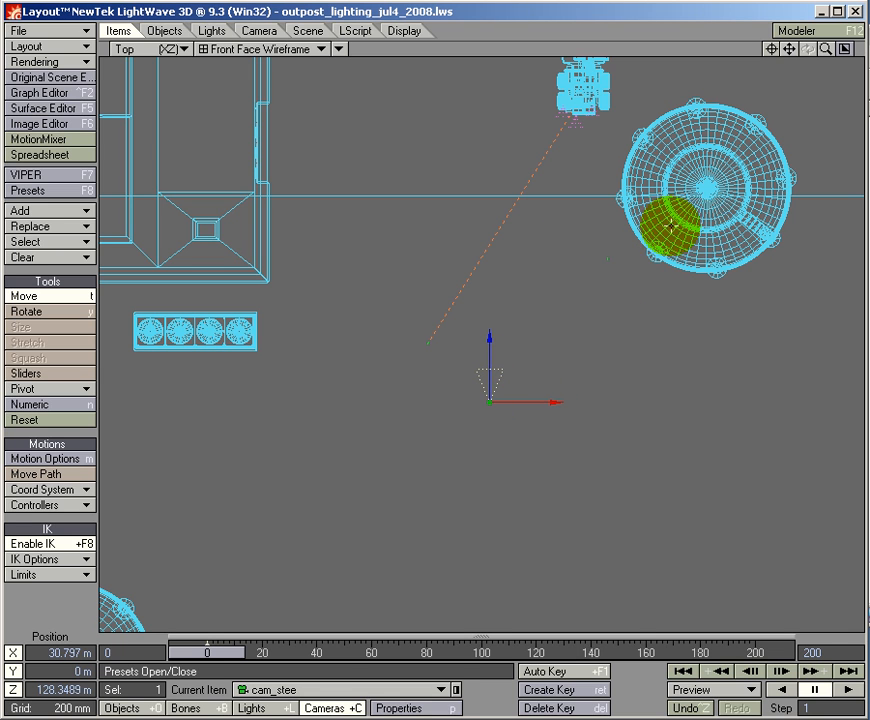
- Increase the grid square size to 1 m and frame the Top view on the camera and vehicle
key(comma)
key(comma)
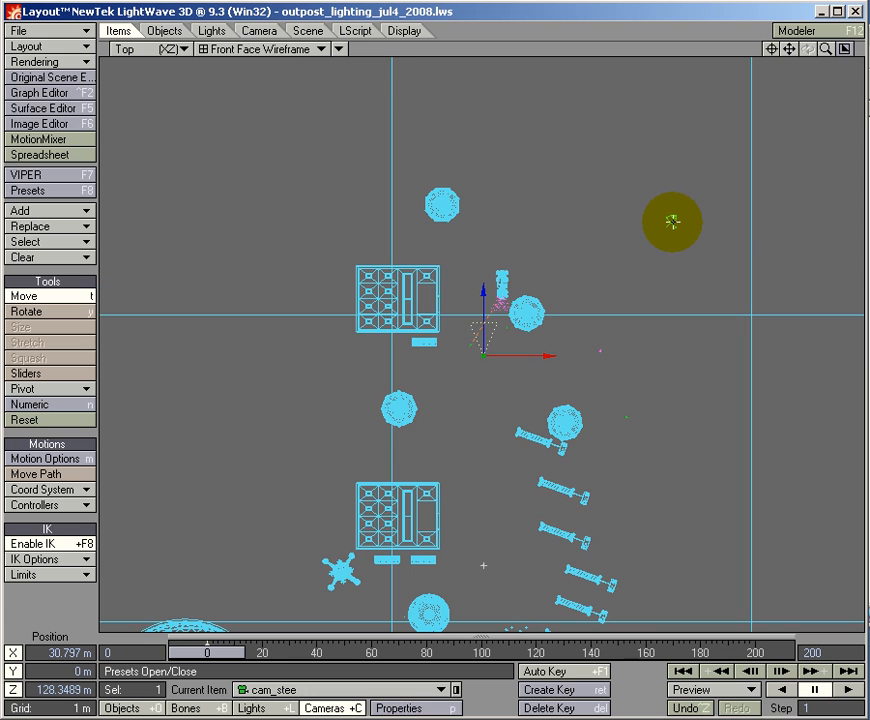
drag(789, 49, 332, 213)
drag(820, 60, 621, 103)
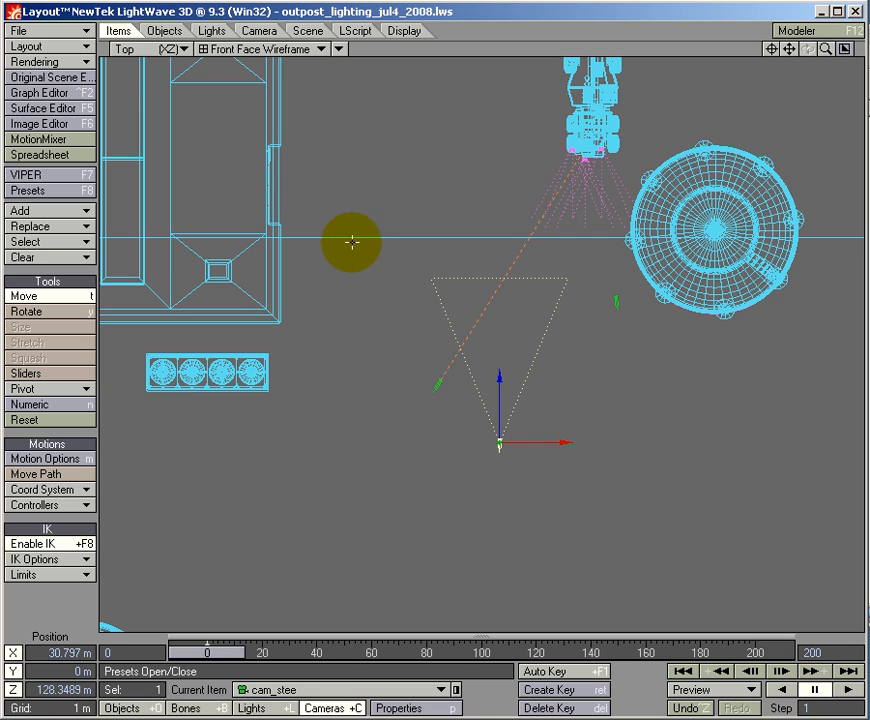
- Add a null object named Null_wilson to the scene
click(40, 212)
mouse_move(27, 170)
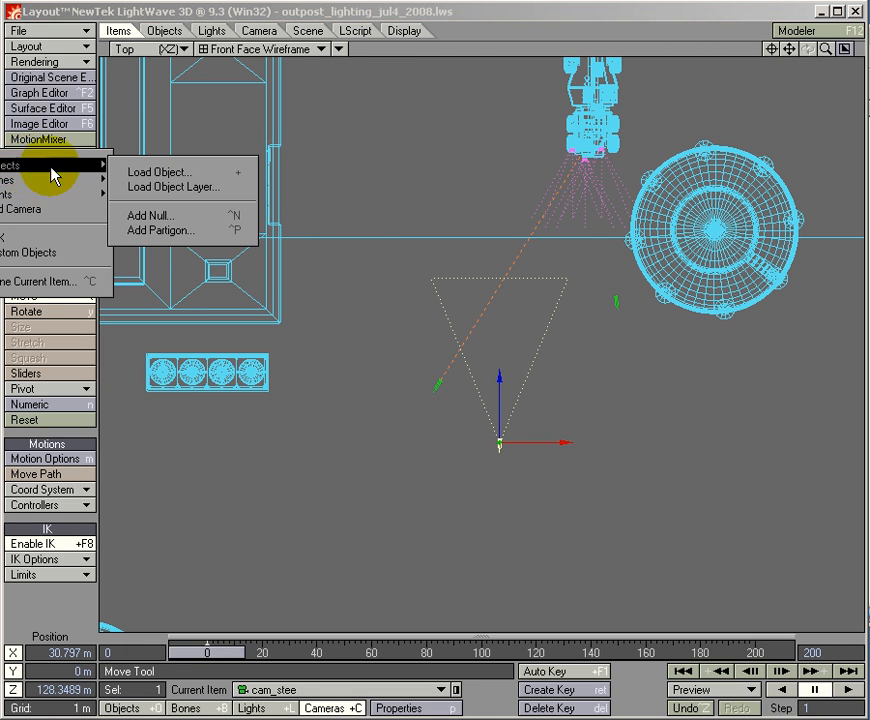
click(152, 215)
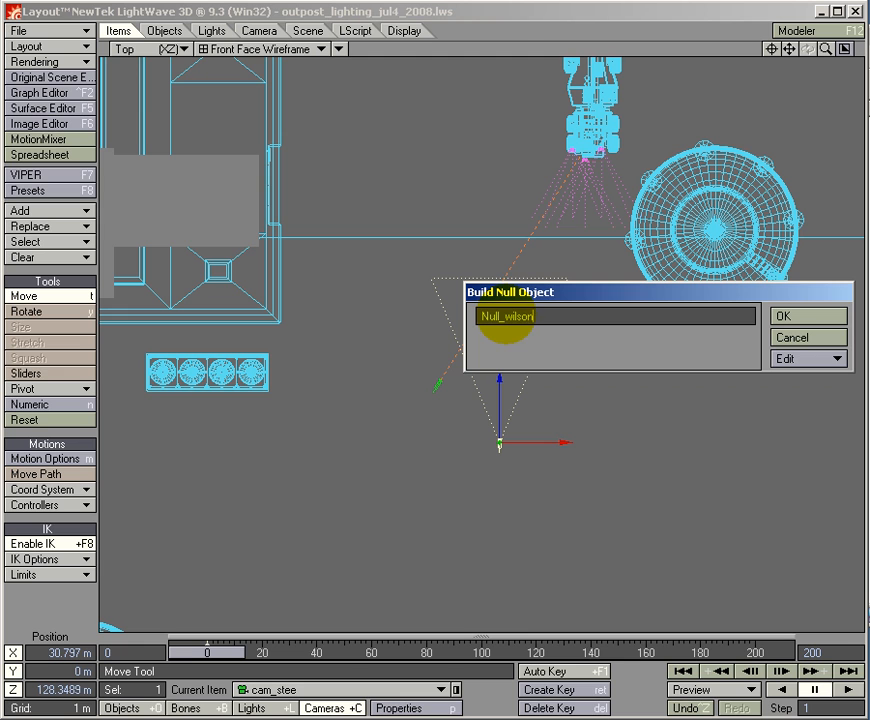
click(784, 317)
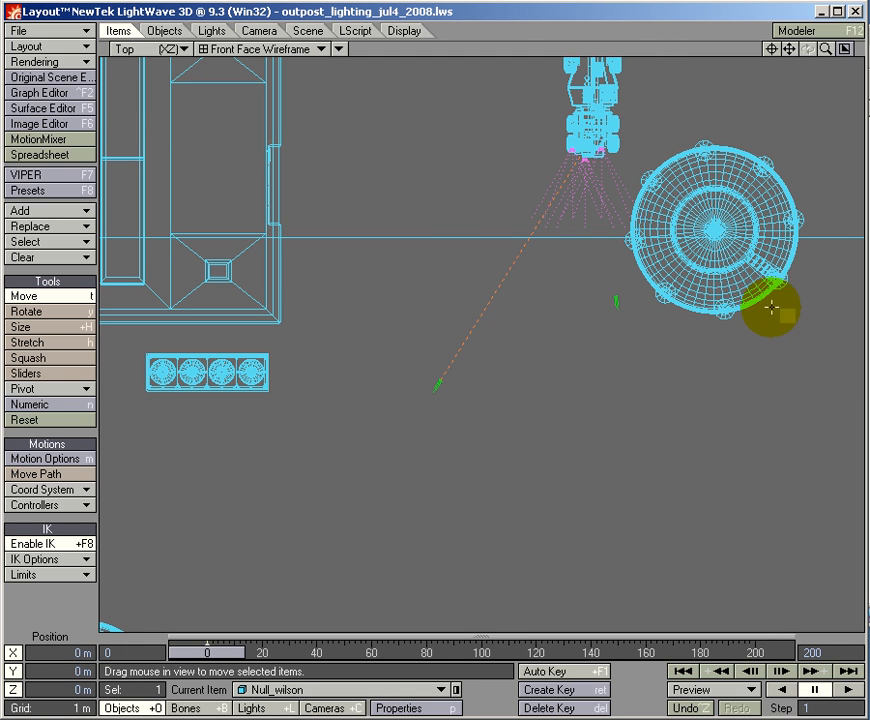
- Move Null_wilson from the origin to about X 35.5 m, Z 138.9 m, near the vehicle
mouse_move(337, 199)
ctrl+alt+mouse_down()
mouse_move(165, 225)
mouse_move(338, 201)
ctrl+alt+mouse_up()
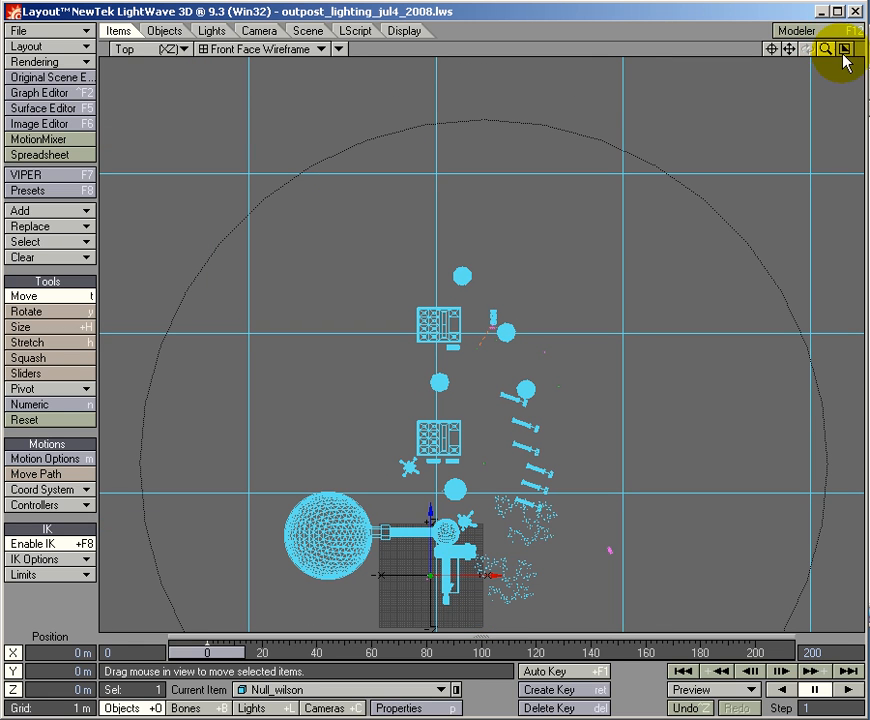
drag(436, 552, 336, 238)
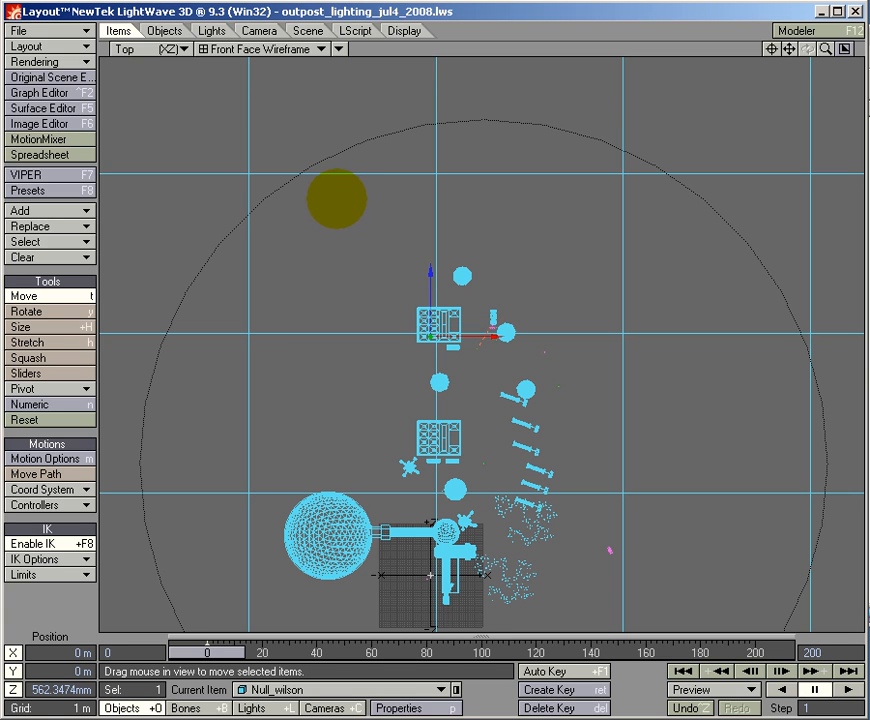
drag(338, 199, 338, 207)
drag(465, 338, 337, 199)
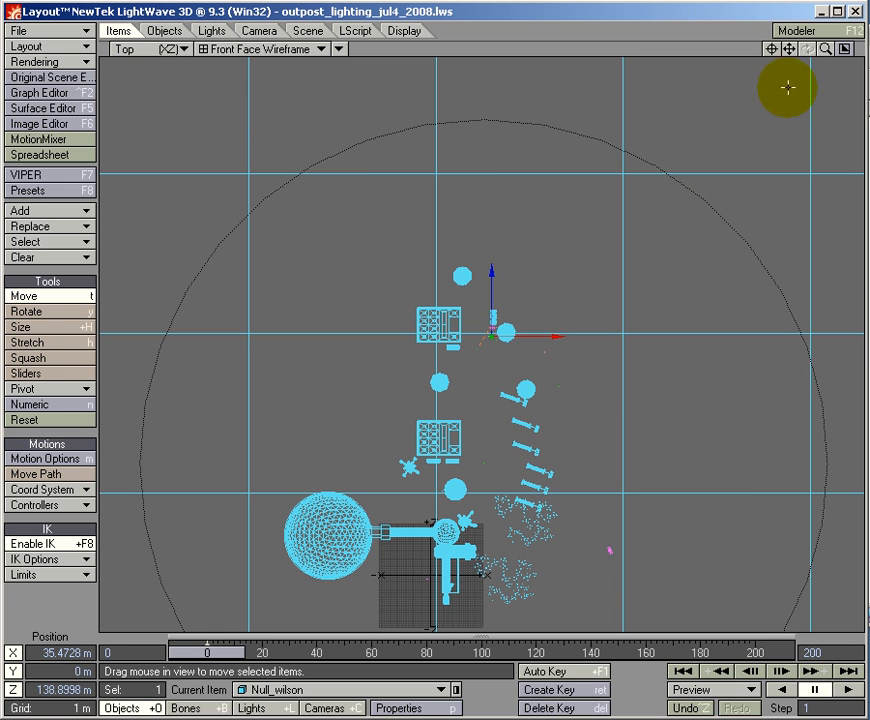
- Centre the Top view on Null_wilson and move the null onto the vehicle at about X 36.3 m, Z 146.9 m
click(770, 48)
drag(824, 49, 337, 198)
drag(480, 295, 337, 199)
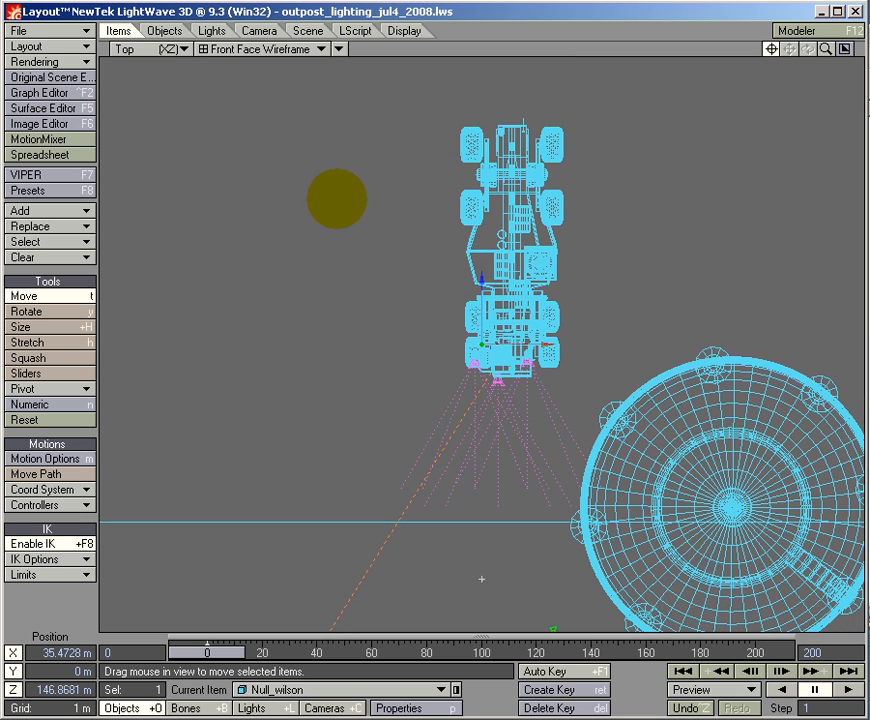
drag(516, 344, 334, 196)
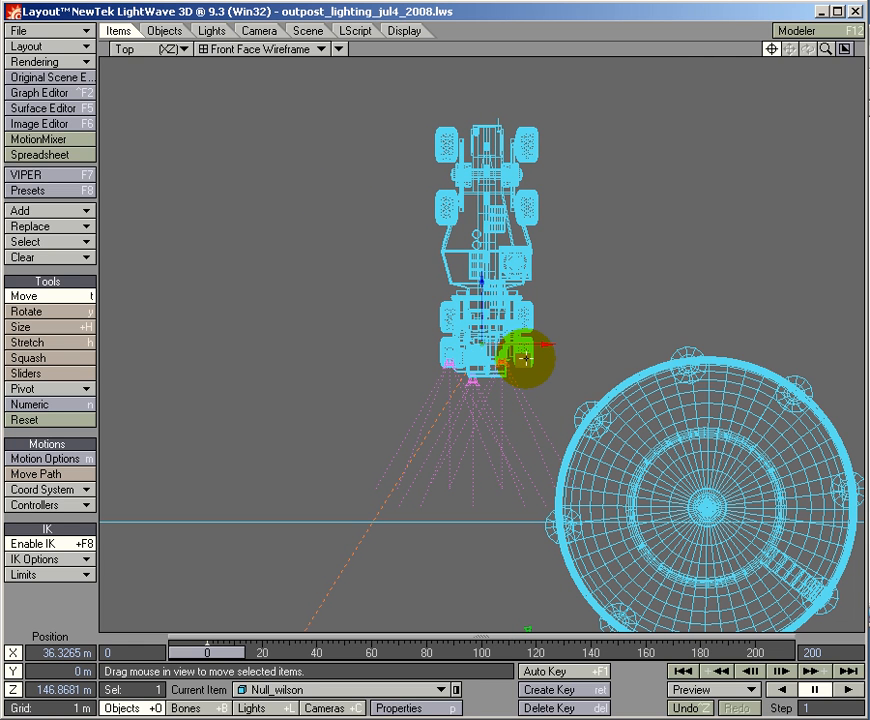
- Raise Null_wilson to about Y 2 m in the Back view and return to the Top view
key(3)
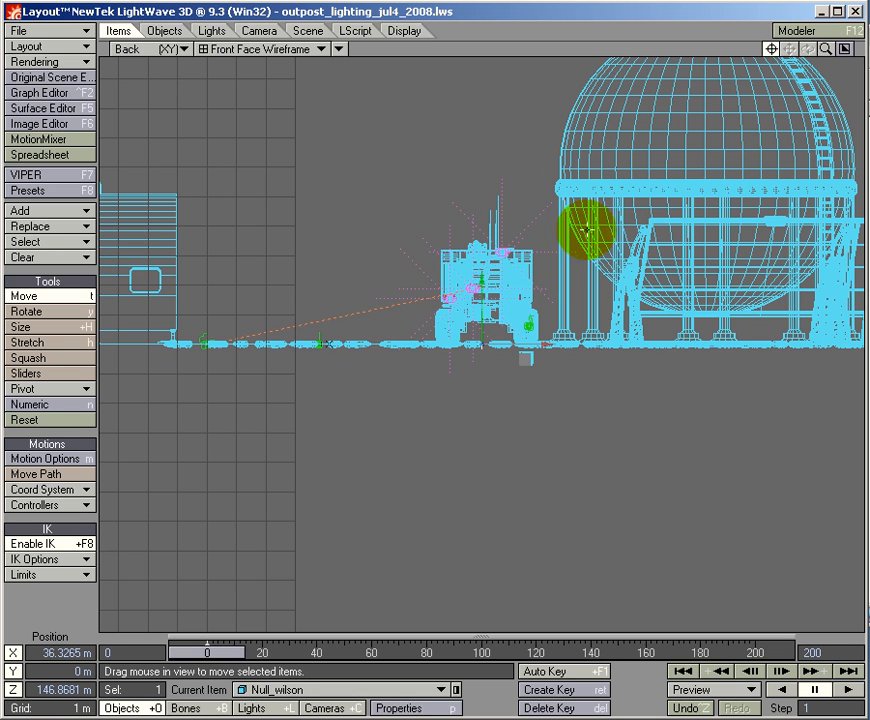
drag(482, 300, 337, 198)
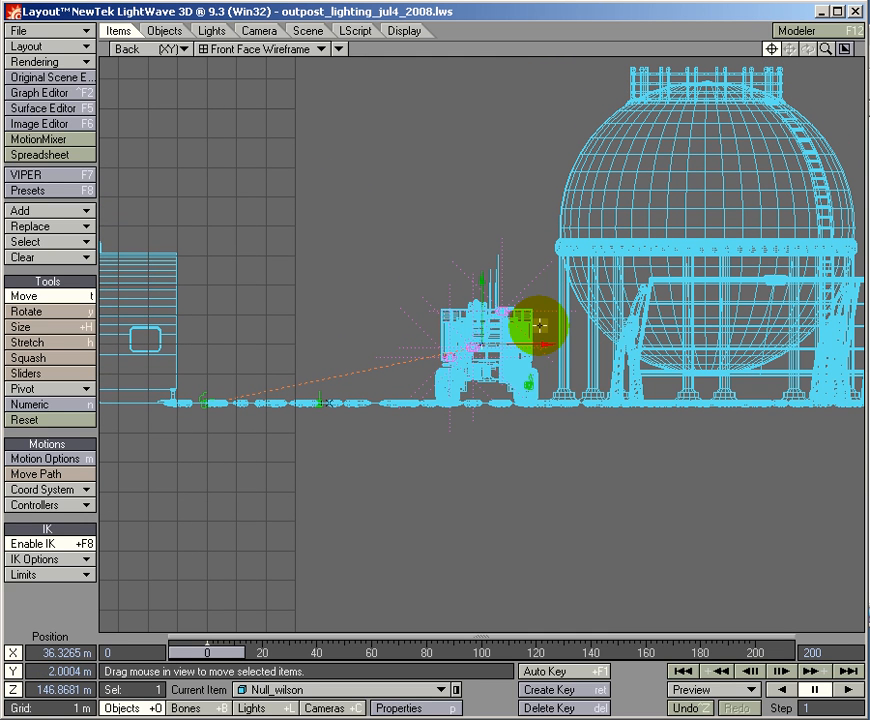
key(2)
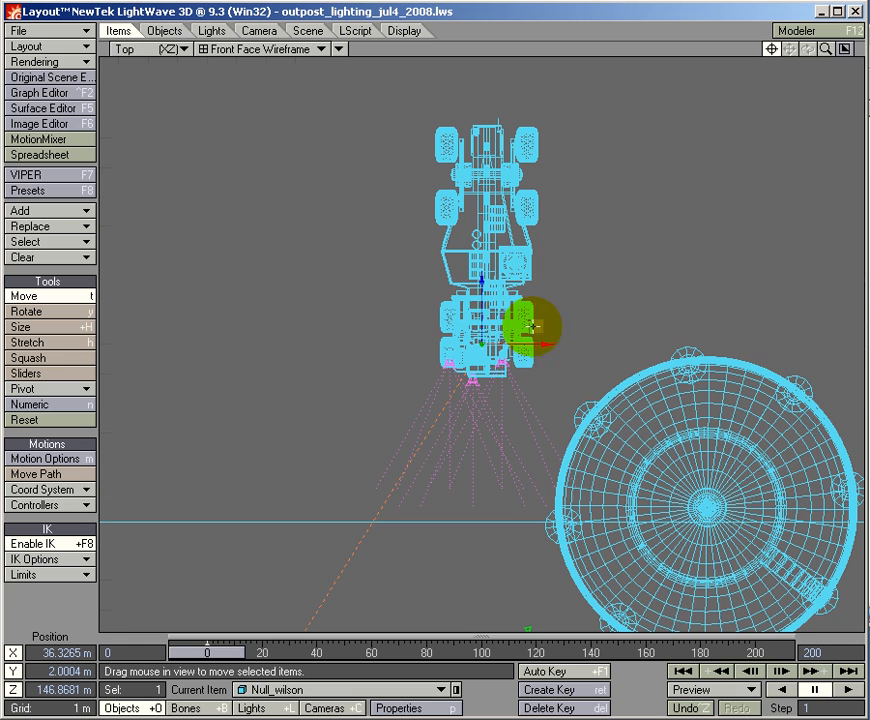
- Select the cam_stee camera and move it along Z to about 135.7 m, near the vehicle
drag(825, 49, 330, 200)
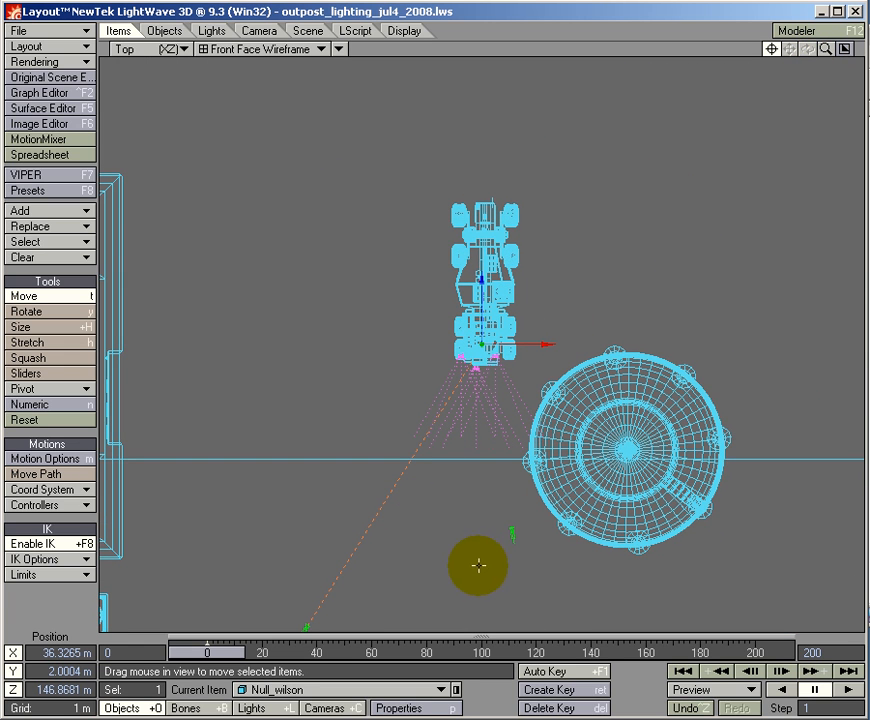
drag(514, 534, 514, 532)
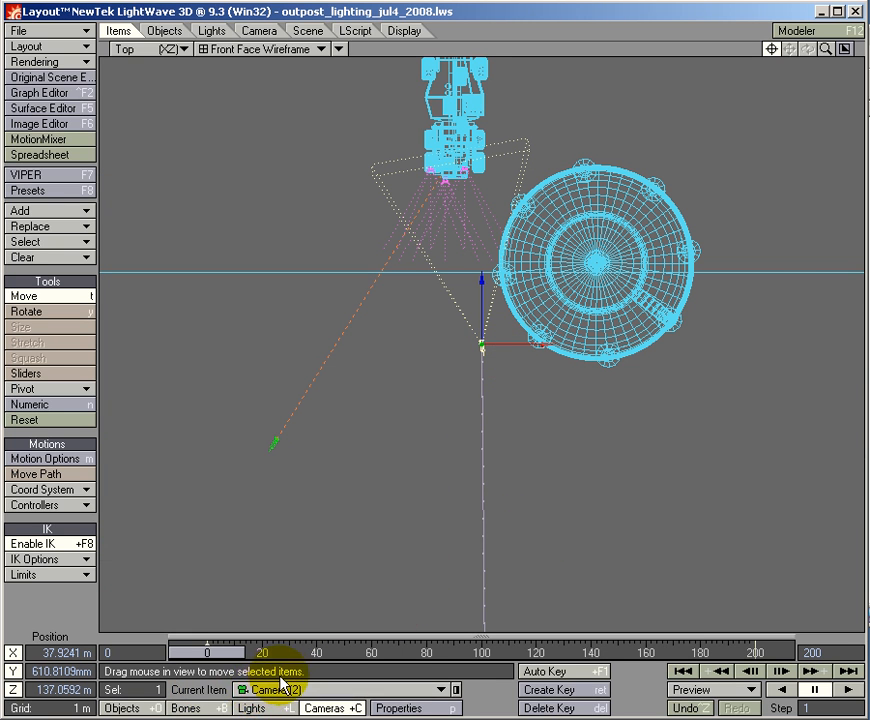
mouse_move(826, 48)
mouse_down()
mouse_move(311, 210)
mouse_move(336, 194)
mouse_move(828, 52)
mouse_up()
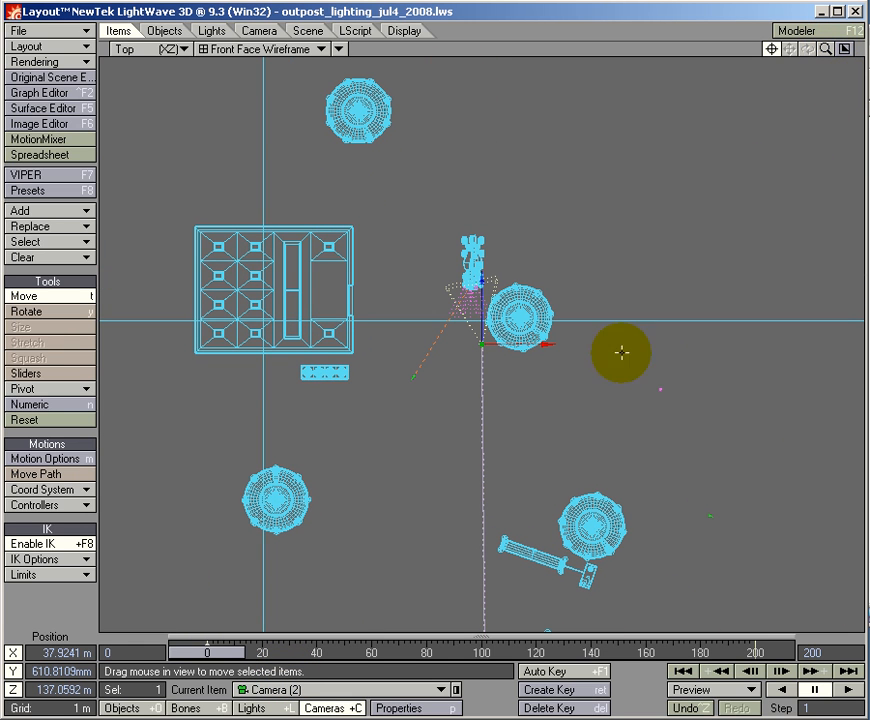
click(279, 689)
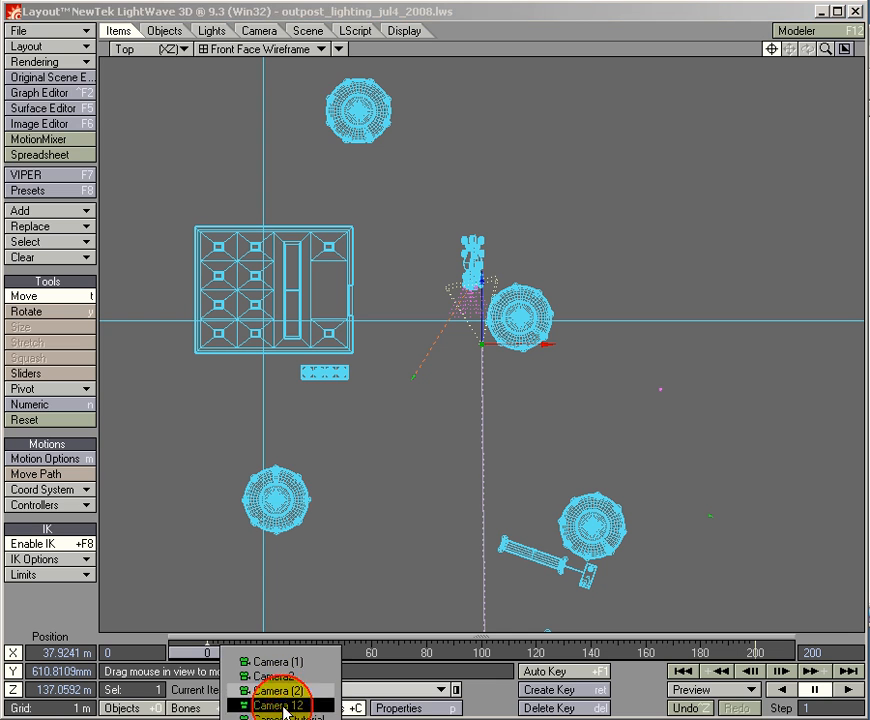
click(282, 718)
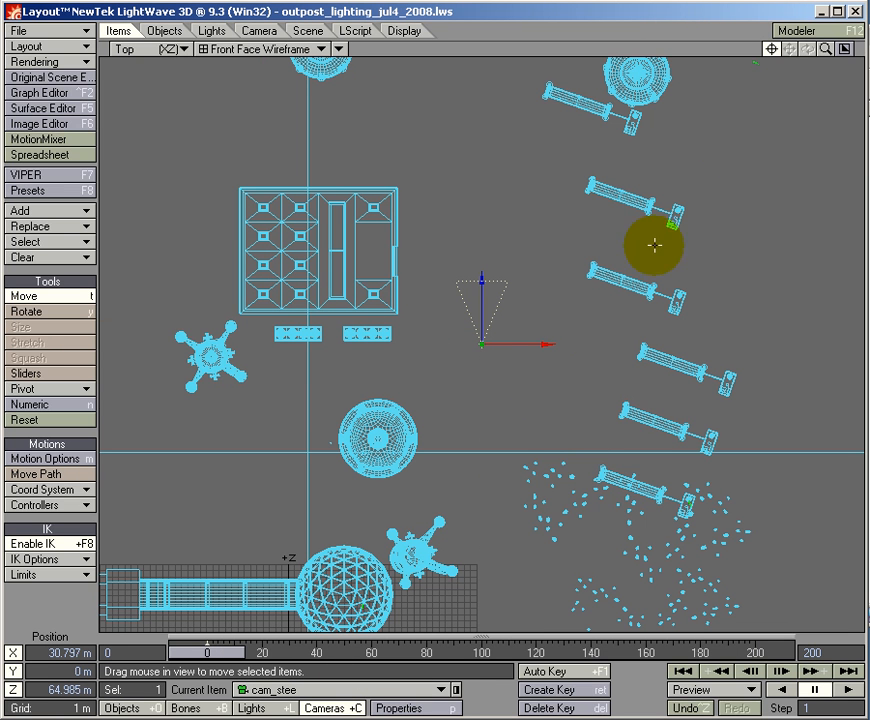
drag(828, 50, 337, 199)
click(482, 316)
drag(482, 316, 337, 198)
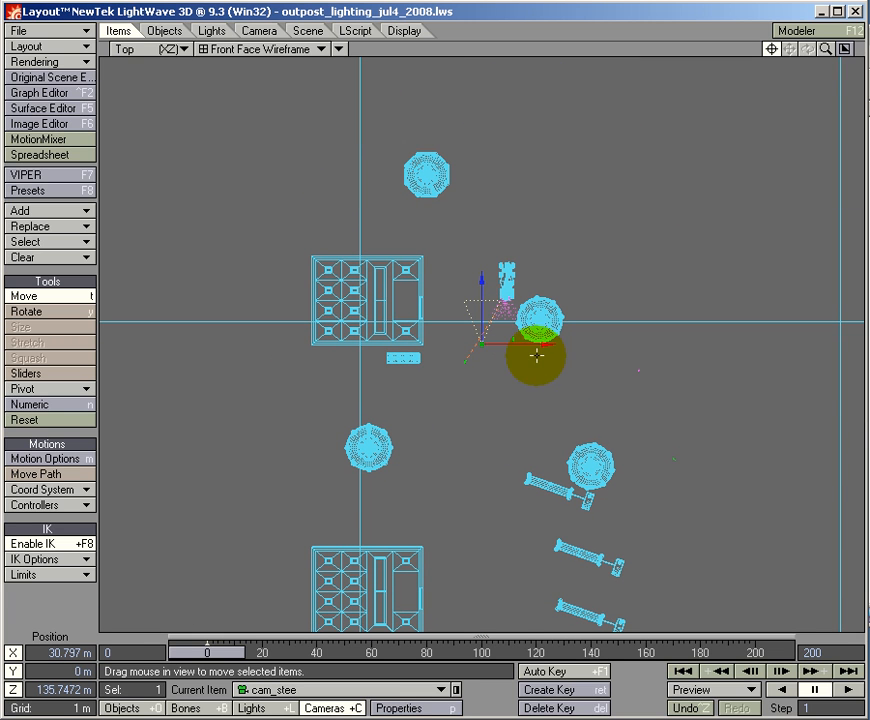